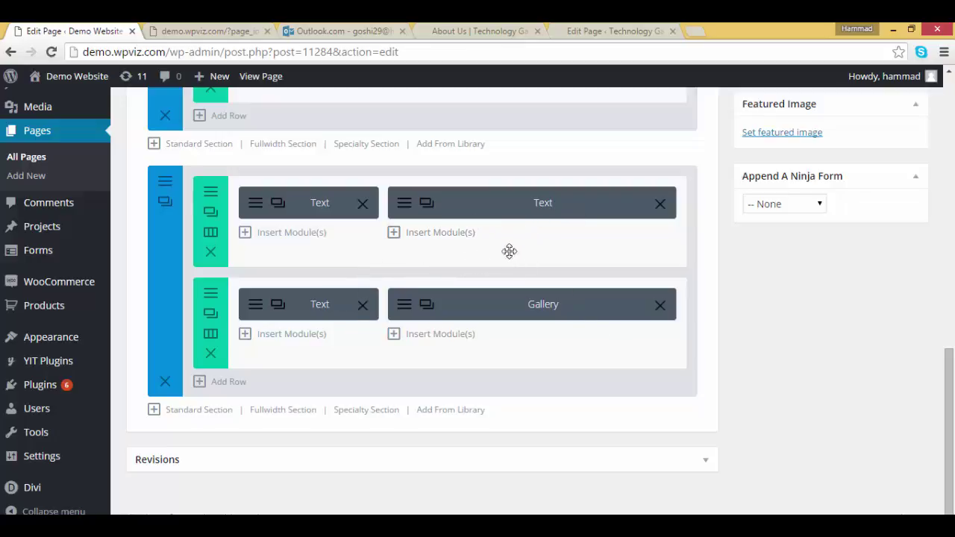
Switch to the 'About Us | Technology Gaints' tab to see its red Don't Be Shy section.
click(475, 30)
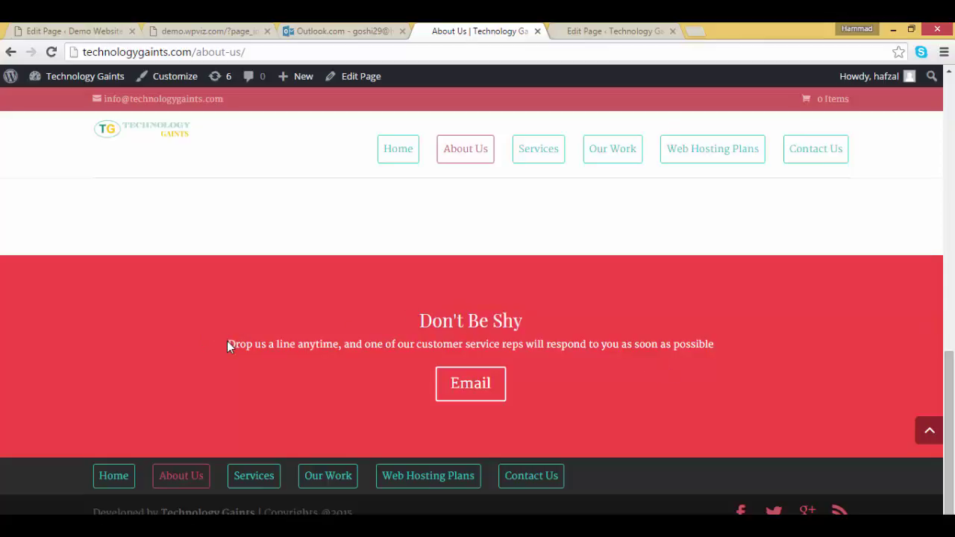
Highlight the 'Don't Be Shy' heading and the 'Drop us a line' paragraph on the reference page.
drag(310, 345, 527, 347)
drag(526, 324, 460, 316)
drag(225, 344, 707, 345)
click(71, 32)
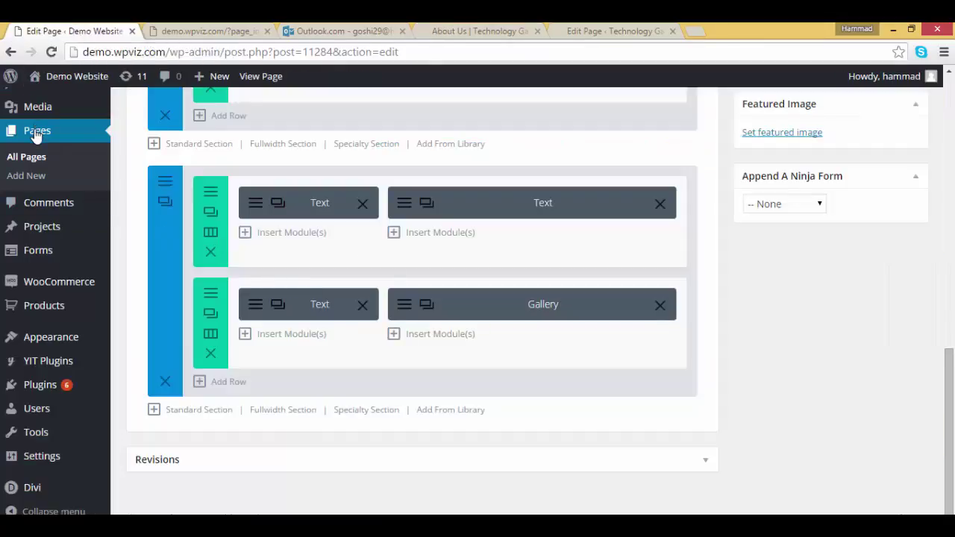
scroll(277, 272, up, 2)
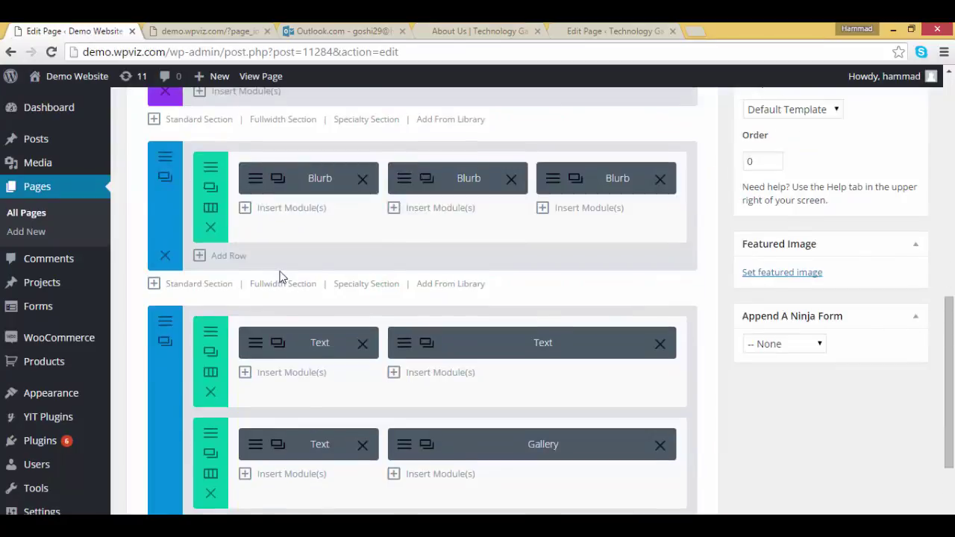
scroll(280, 276, up, 1)
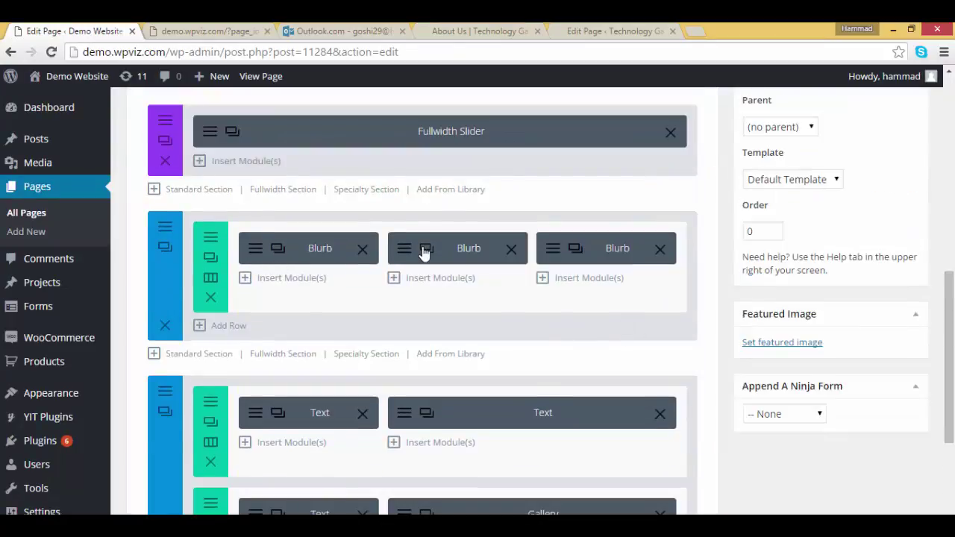
scroll(423, 252, up, 1)
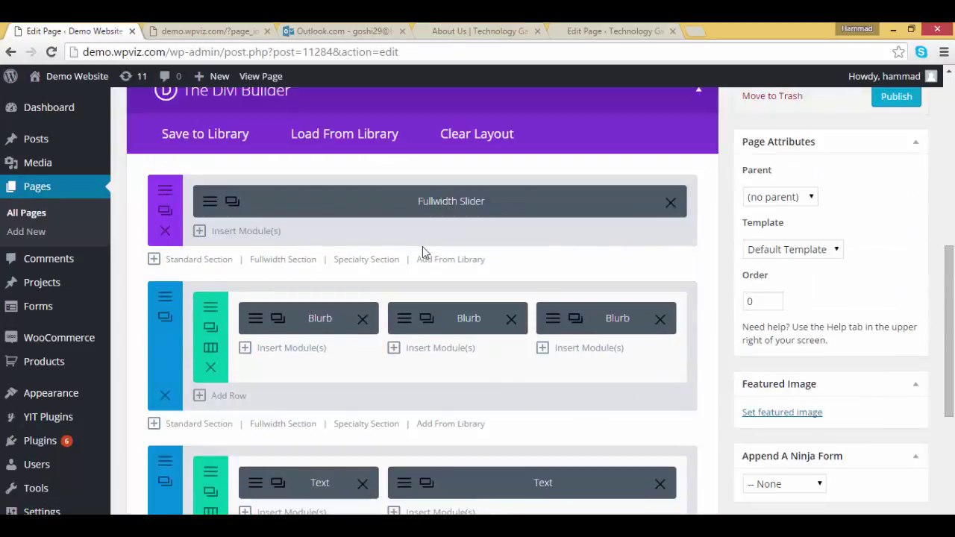
click(203, 30)
scroll(823, 311, up, 5)
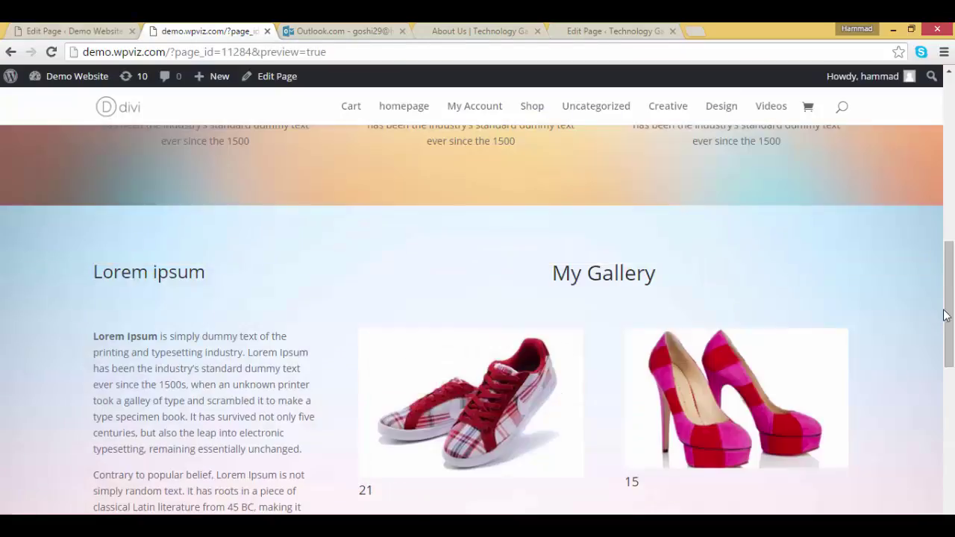
drag(945, 315, 946, 149)
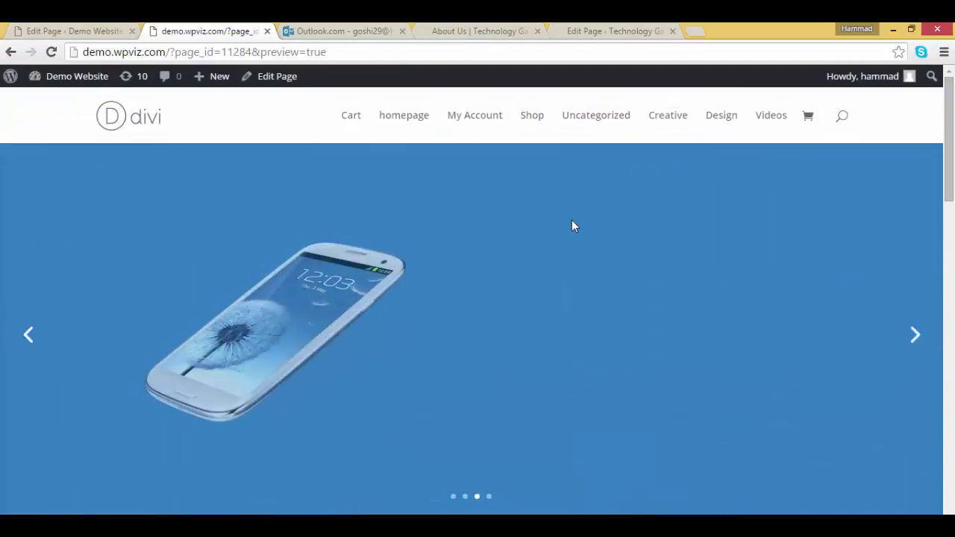
drag(947, 190, 952, 329)
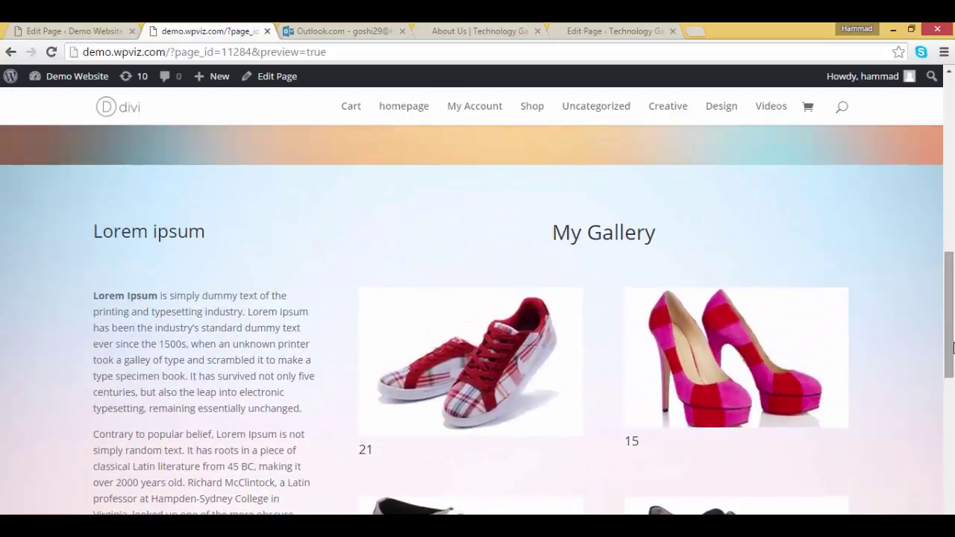
triple_click(580, 230)
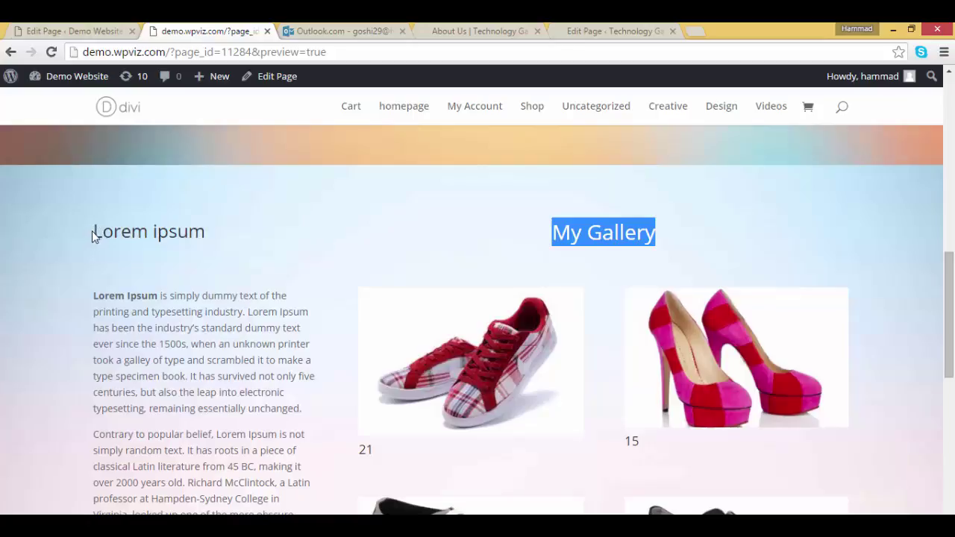
drag(92, 233, 226, 237)
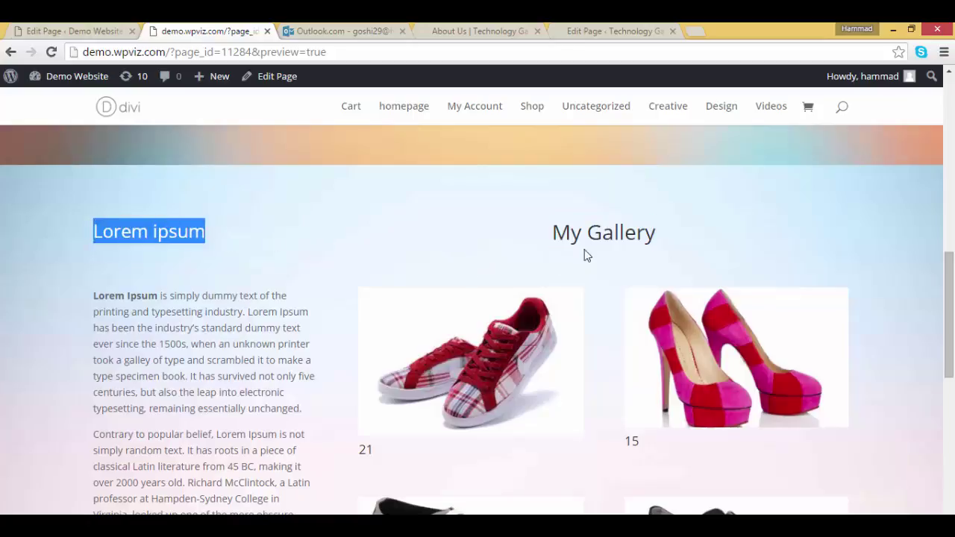
drag(552, 232, 706, 226)
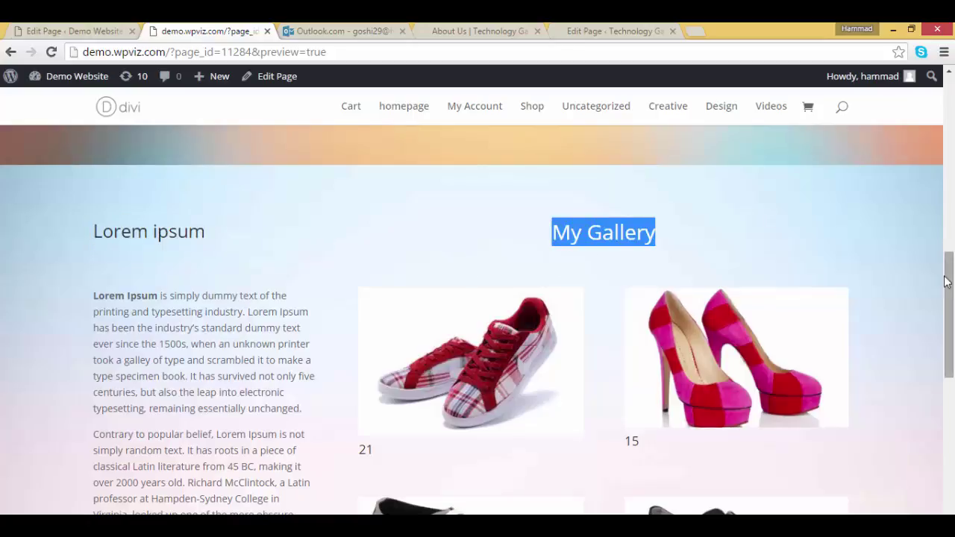
drag(950, 298, 953, 420)
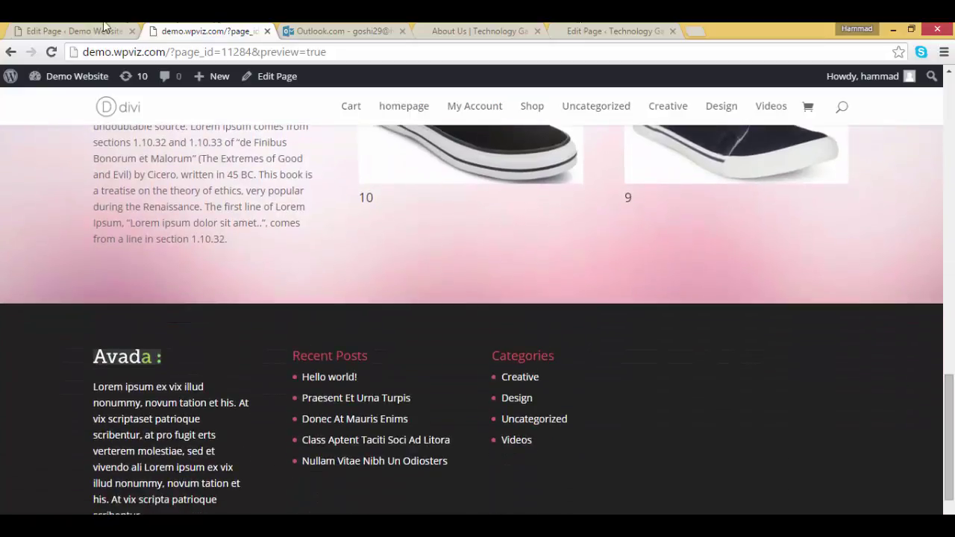
Add a standard section below Text and Gallery with a single full-width column row.
click(65, 33)
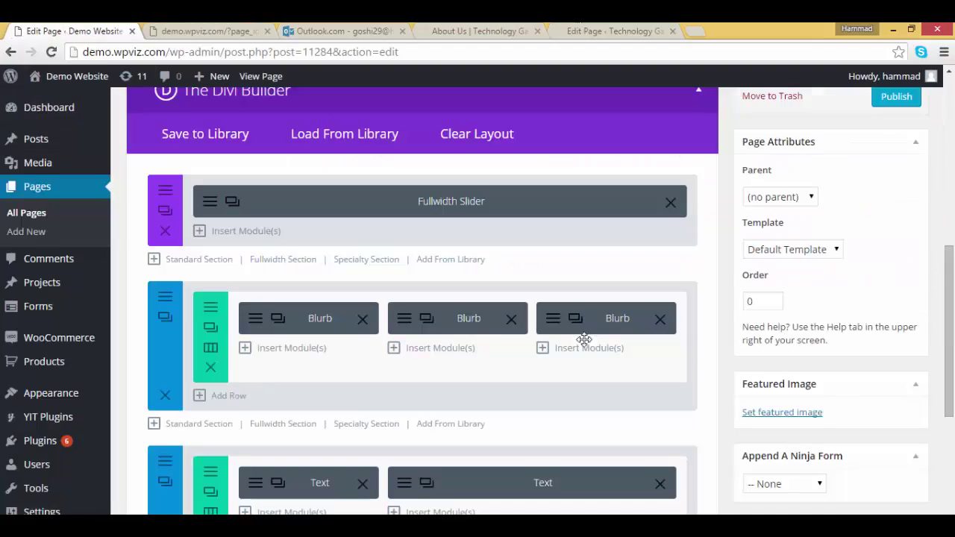
scroll(579, 335, down, 4)
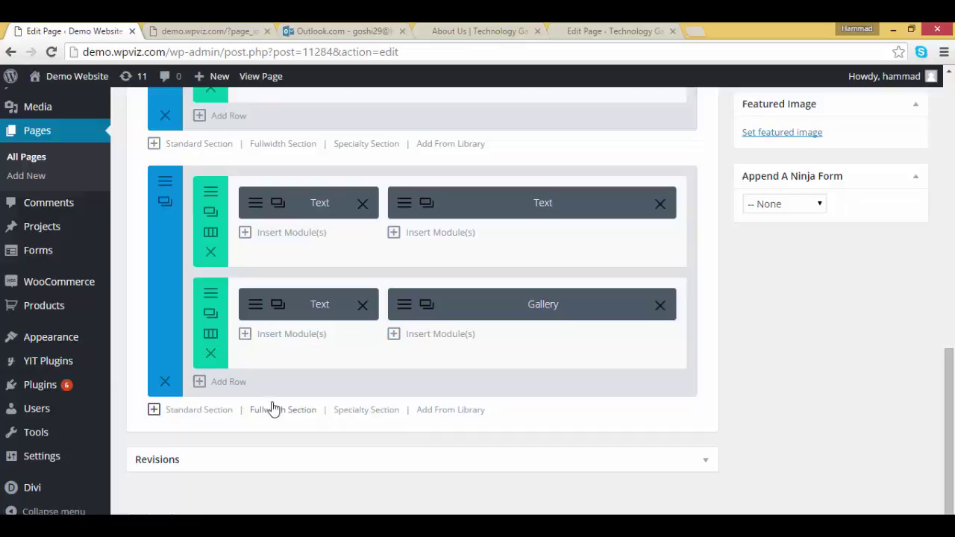
click(196, 414)
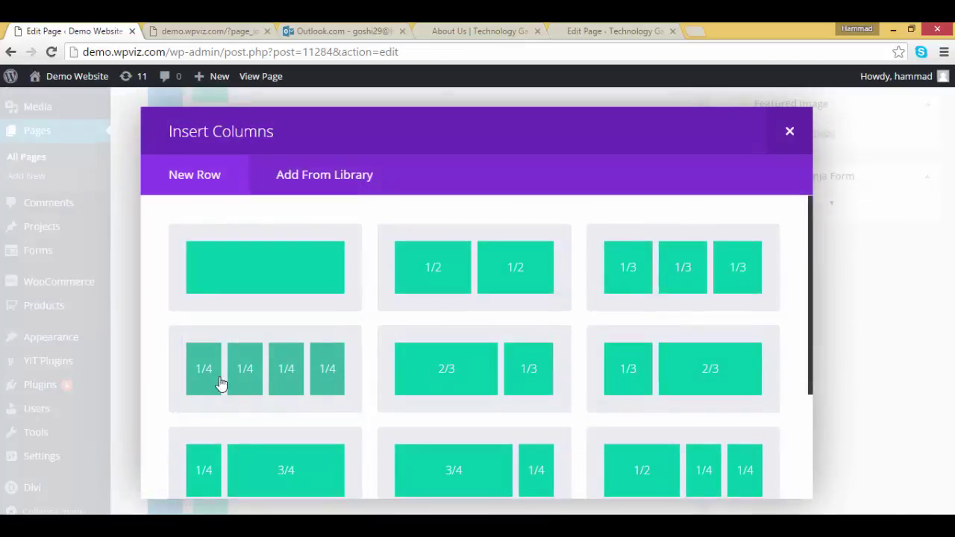
click(463, 28)
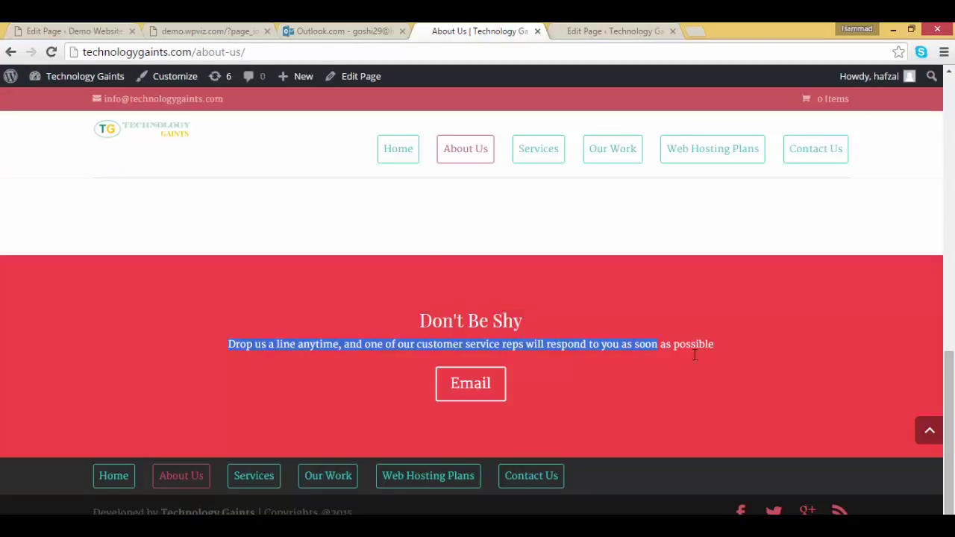
click(112, 31)
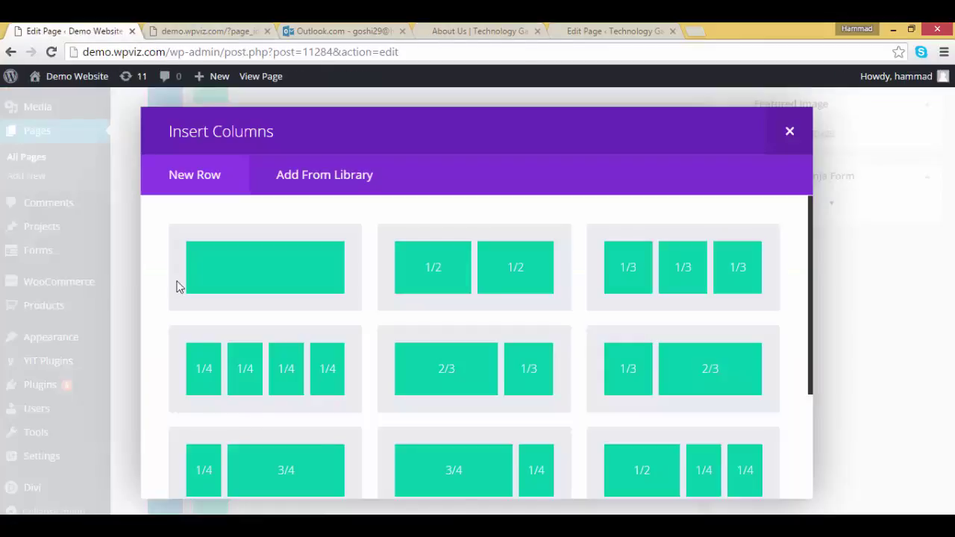
click(264, 276)
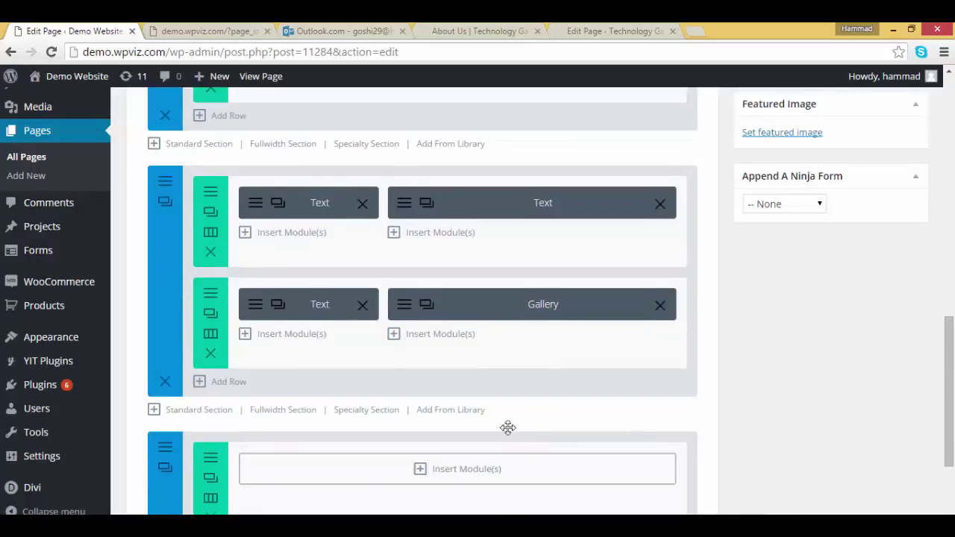
Insert a Call To Action module into the new full-width row.
scroll(507, 426, down, 3)
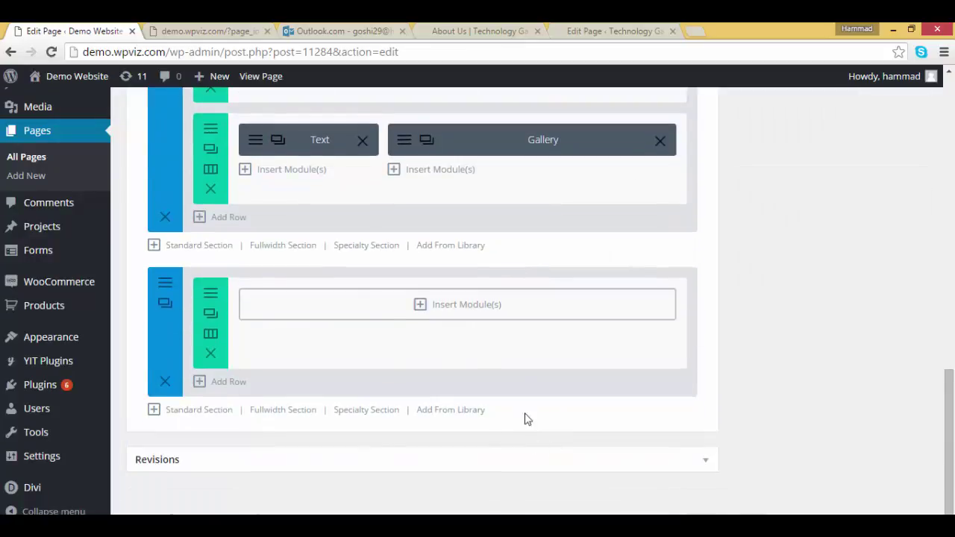
click(472, 314)
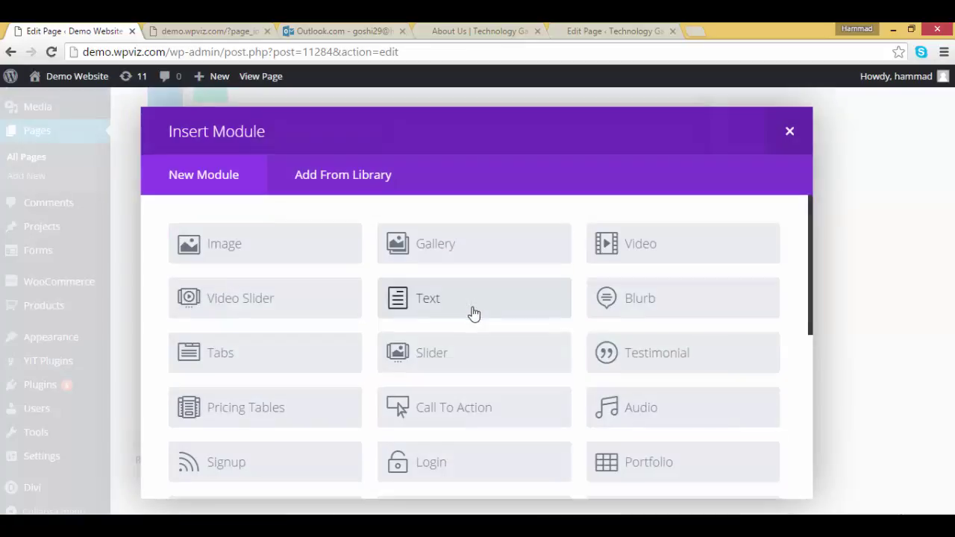
click(454, 415)
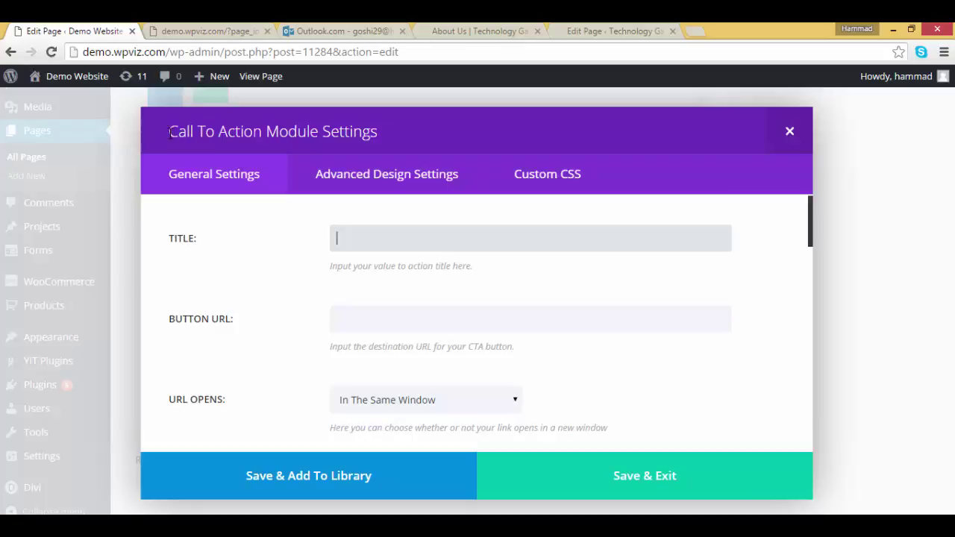
drag(170, 132, 383, 146)
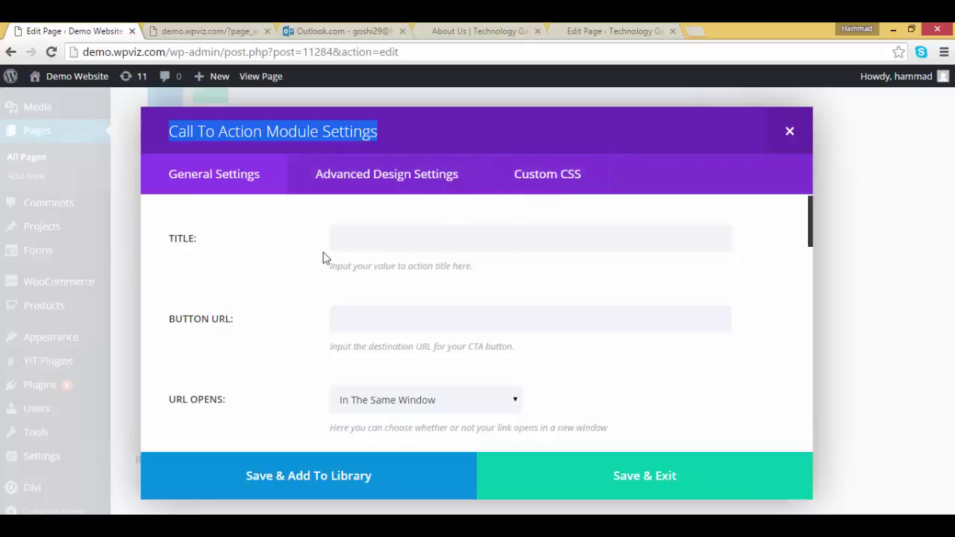
Select the 'Don't Be Shy' heading on the live About Us page to use as the title.
click(372, 241)
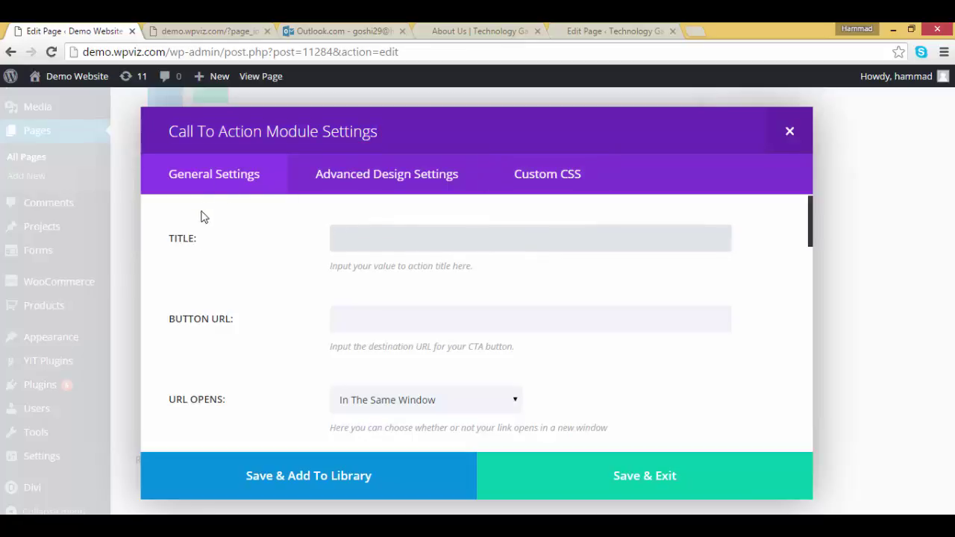
scroll(351, 246, down, 1)
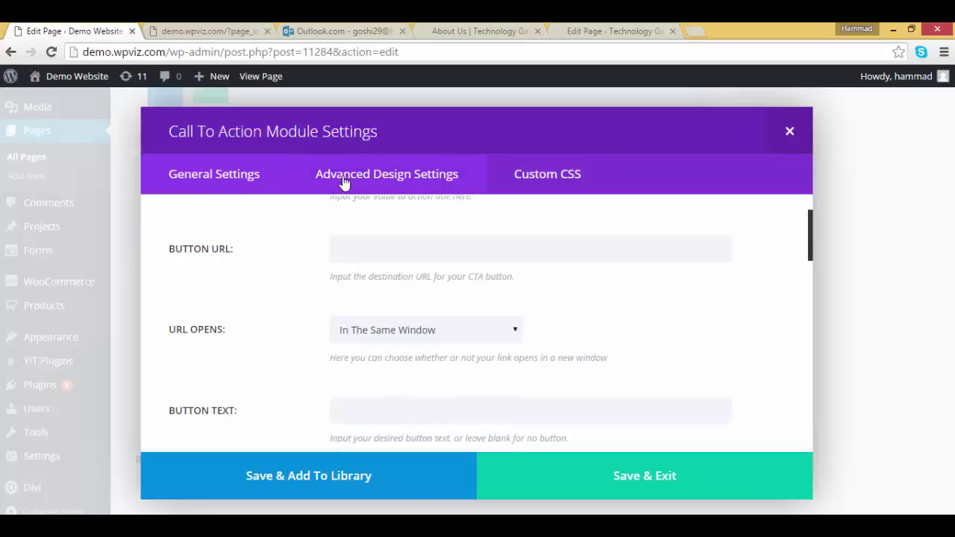
scroll(386, 241, up, 1)
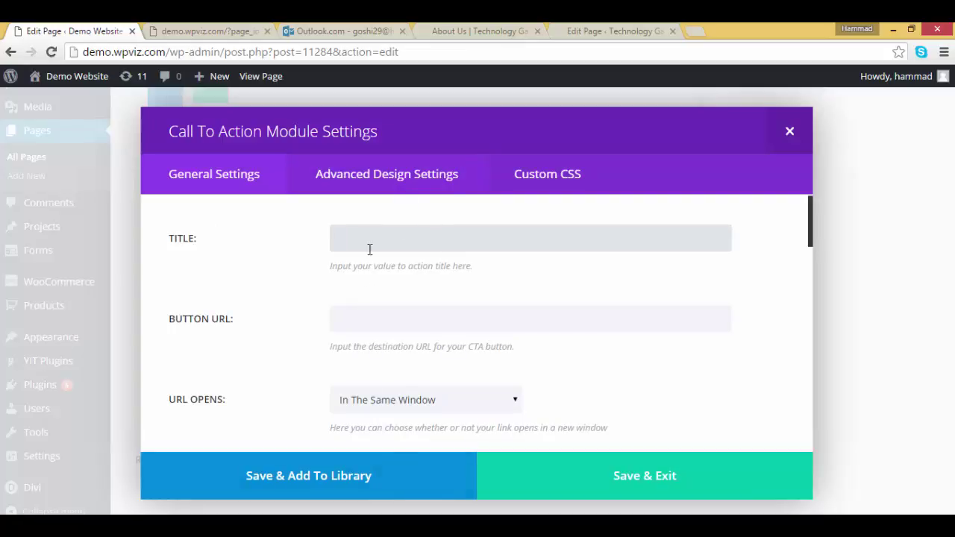
click(480, 33)
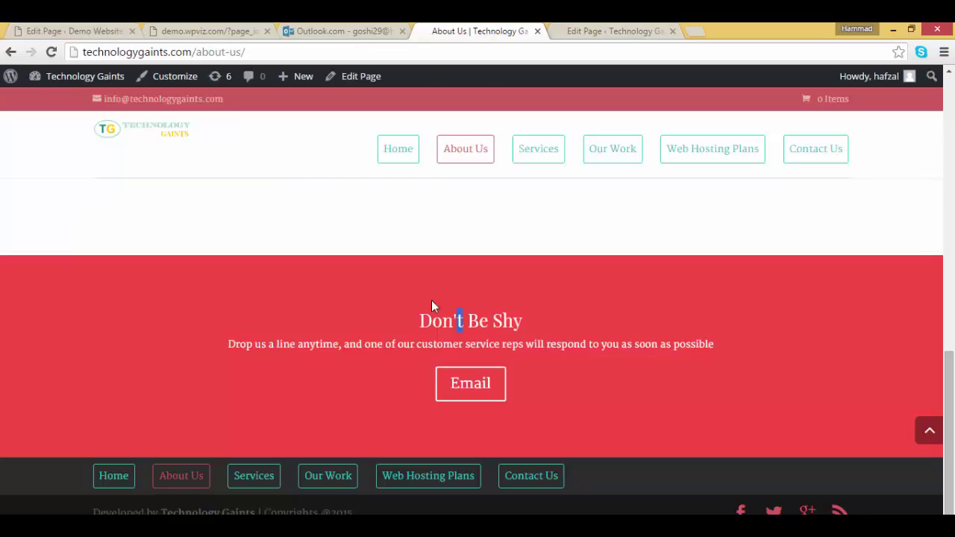
drag(422, 321, 529, 315)
Paste 'Don't Be Shy' as the title, with button URL '#' and button text 'Email Us'.
click(77, 32)
click(359, 237)
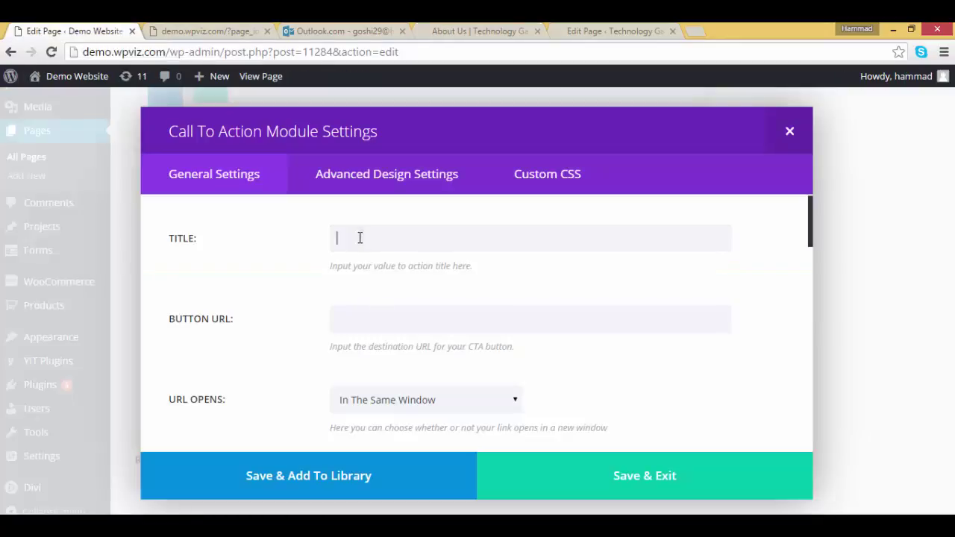
text(Don't Be Shy)
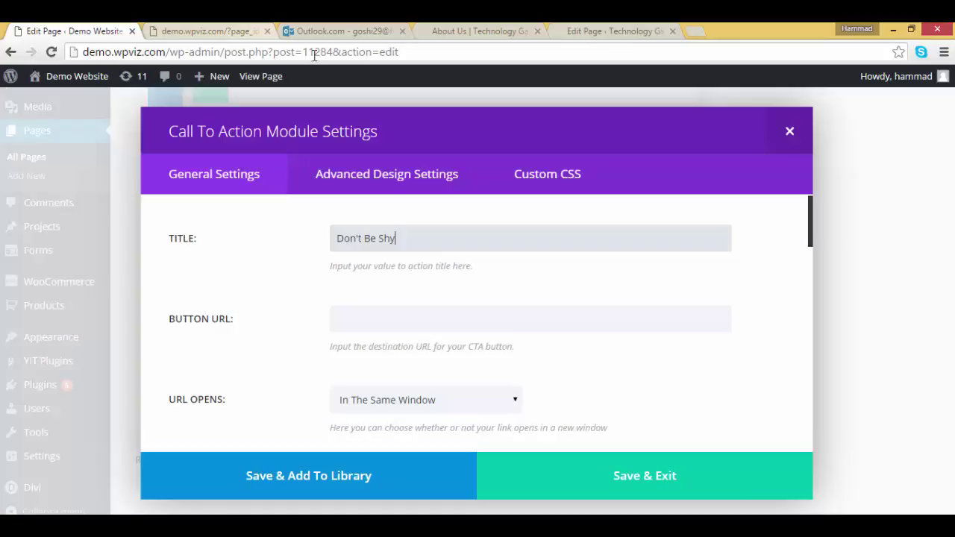
click(347, 314)
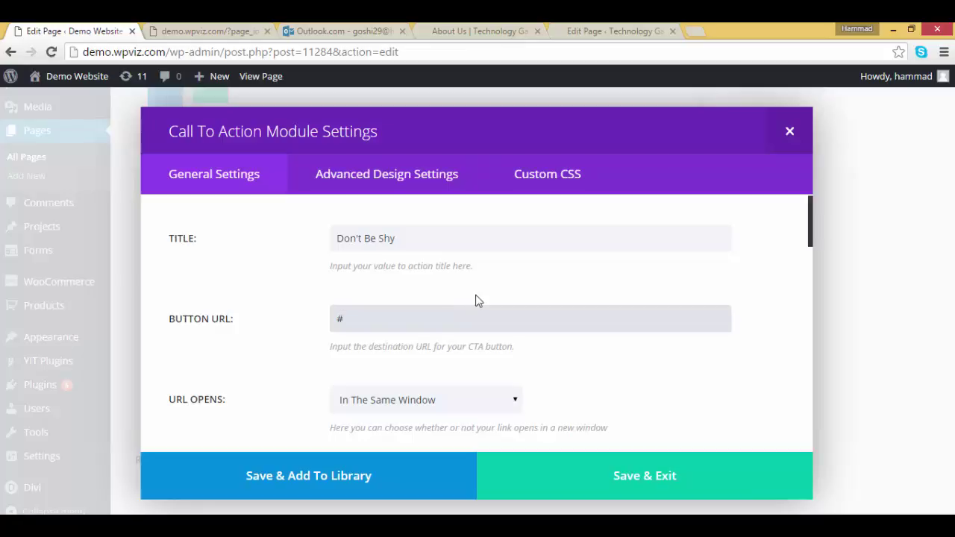
scroll(441, 364, down, 2)
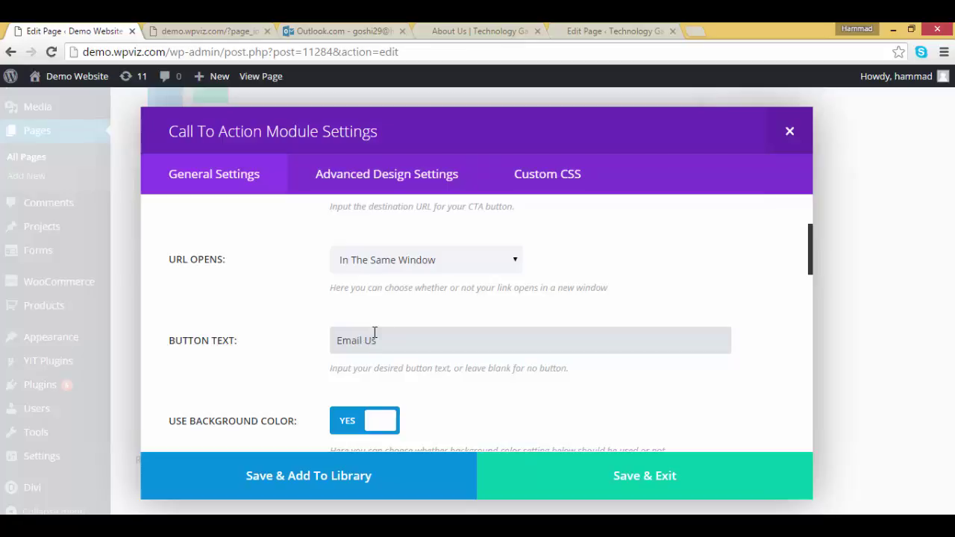
Set the call-to-action background colour to red #dd3333.
scroll(396, 366, down, 2)
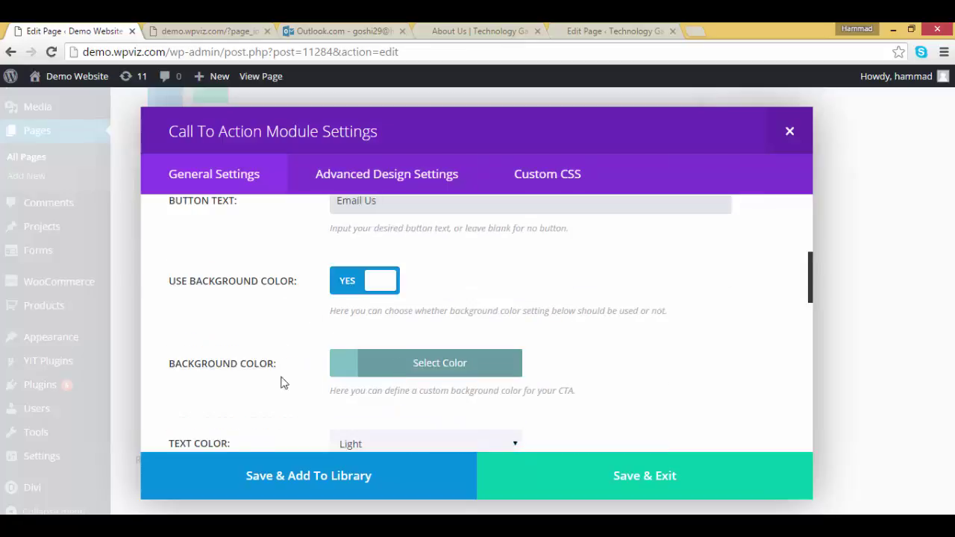
scroll(298, 385, down, 1)
scroll(299, 391, down, 1)
scroll(293, 419, down, 1)
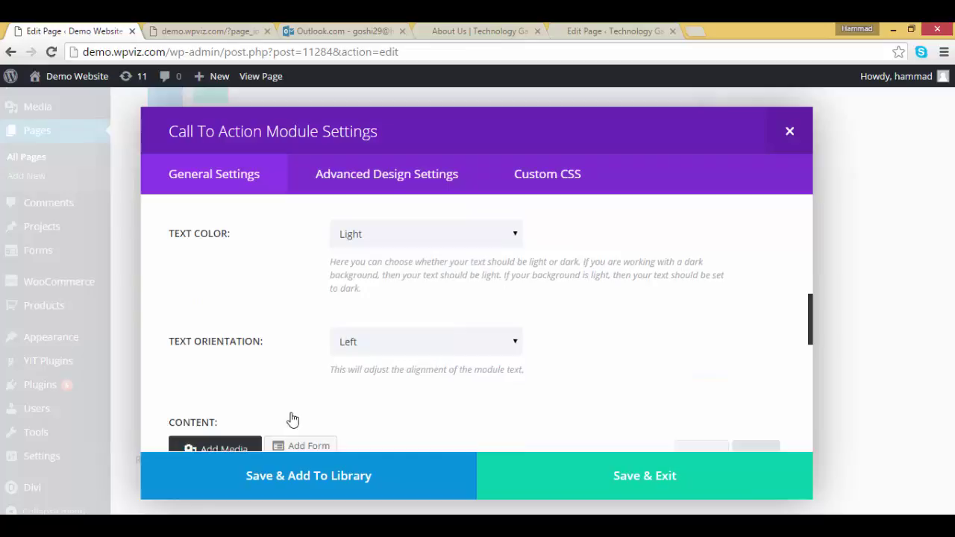
scroll(291, 379, up, 1)
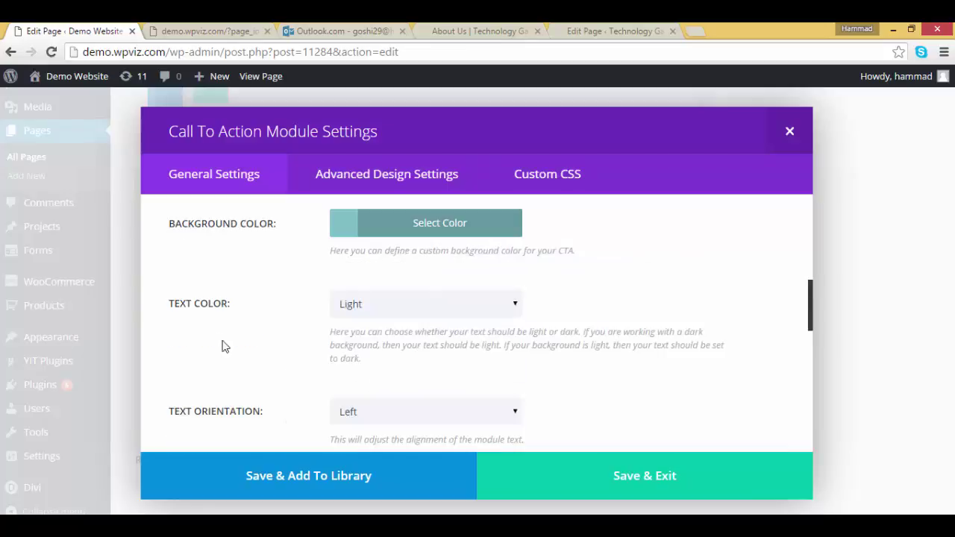
click(369, 177)
scroll(373, 287, up, 1)
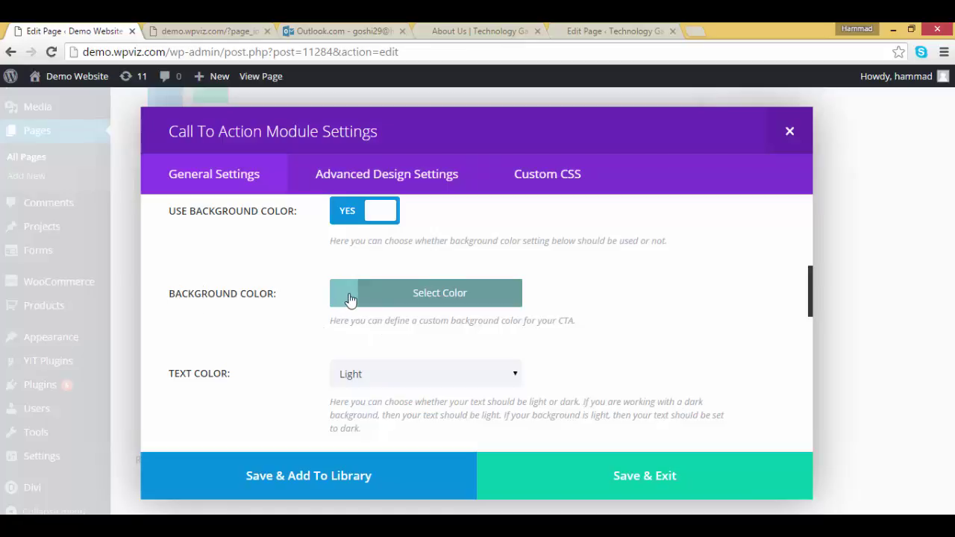
click(482, 29)
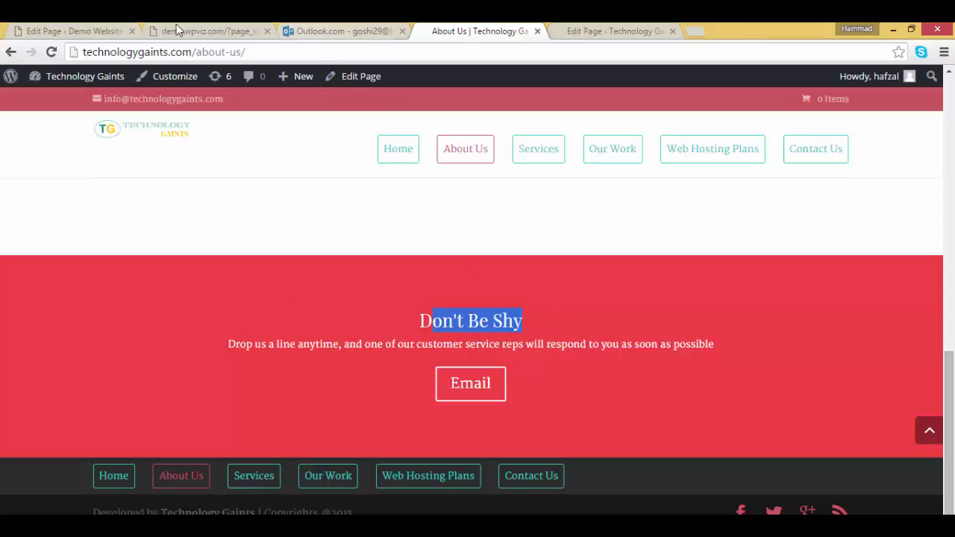
click(79, 31)
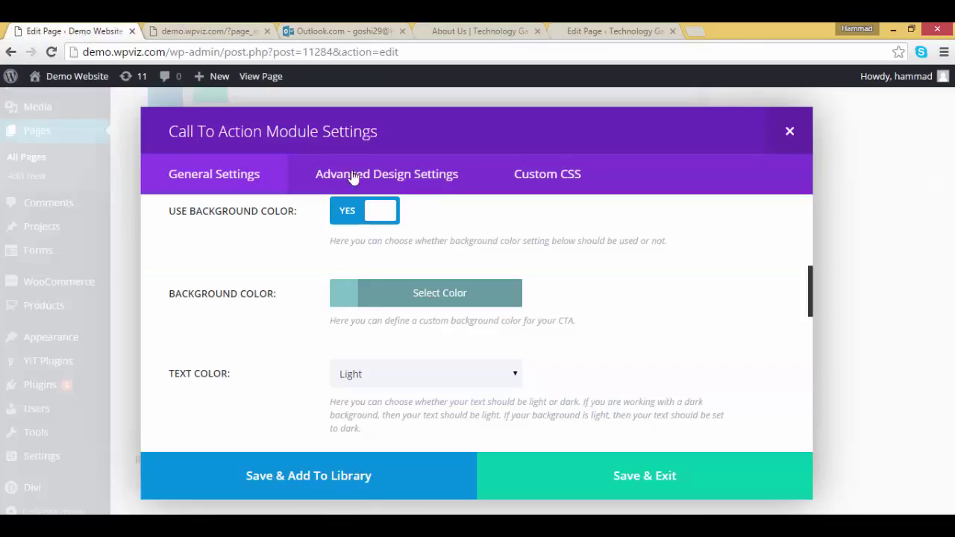
click(336, 296)
scroll(466, 377, down, 2)
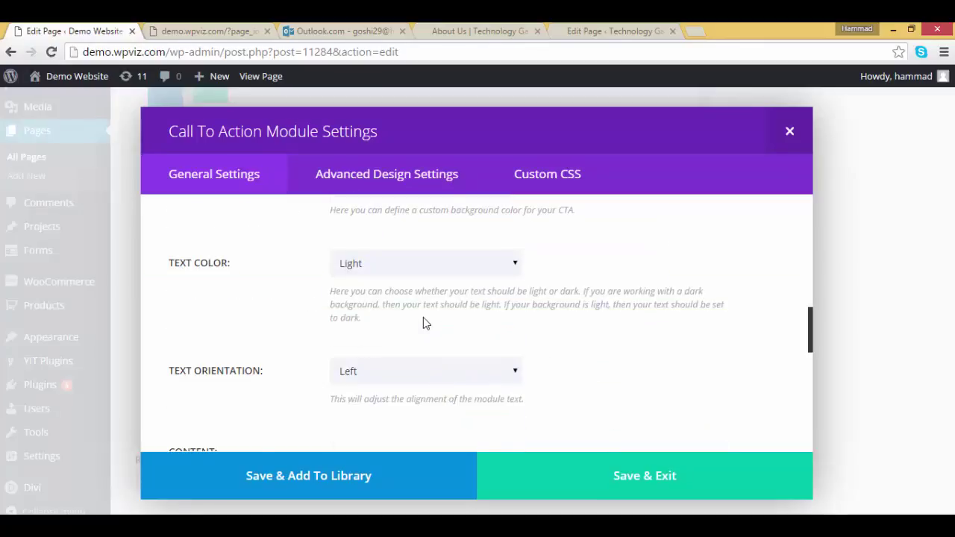
scroll(423, 322, up, 2)
click(376, 322)
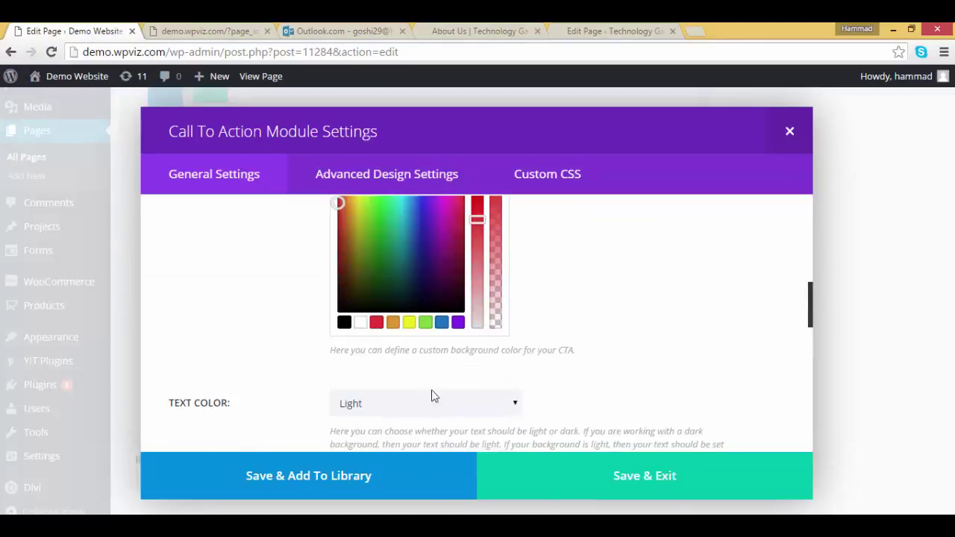
Change the call-to-action text orientation to Center.
scroll(426, 392, down, 2)
scroll(403, 370, up, 4)
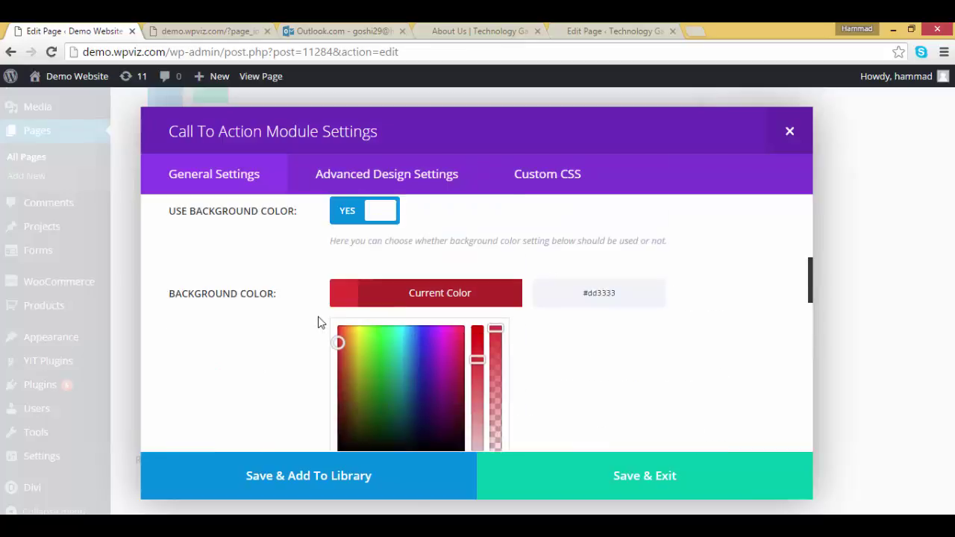
scroll(420, 365, down, 3)
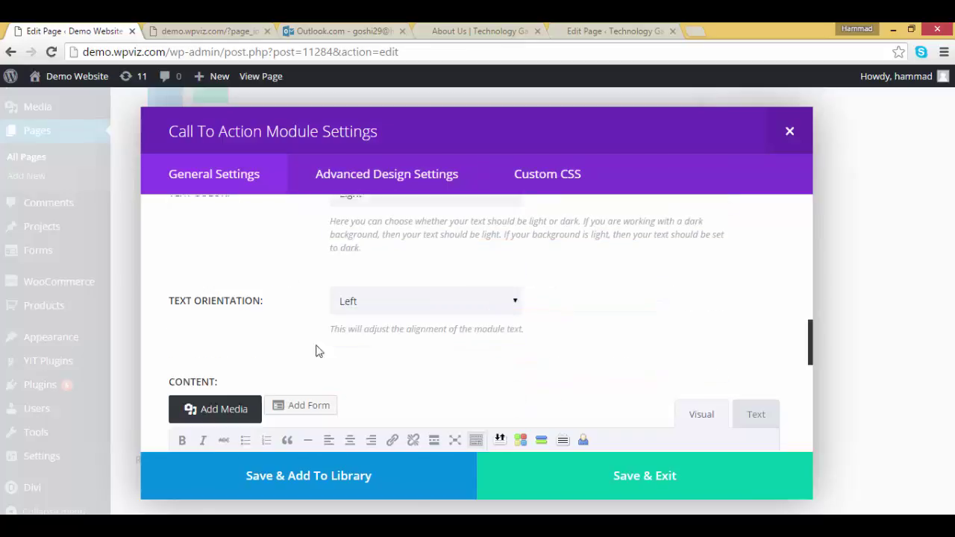
scroll(320, 315, up, 2)
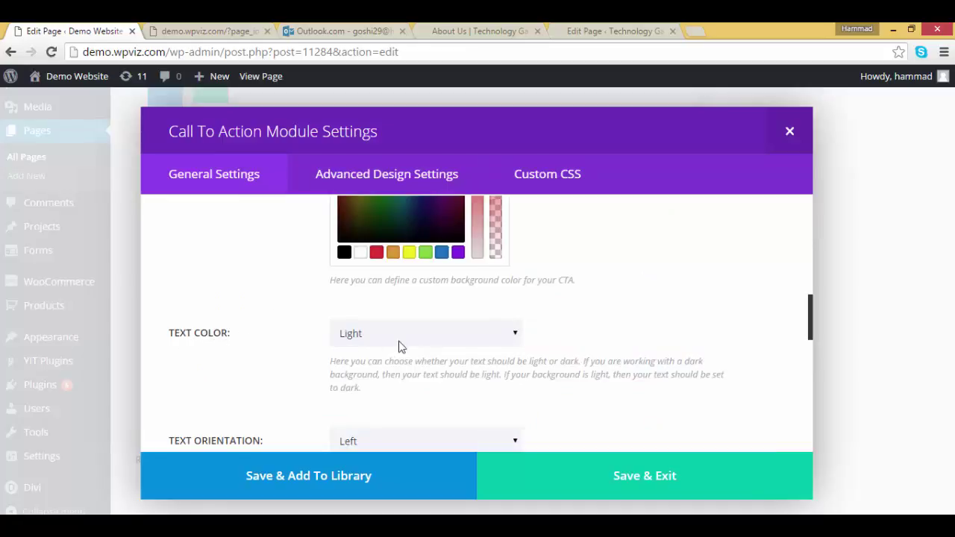
scroll(404, 350, down, 2)
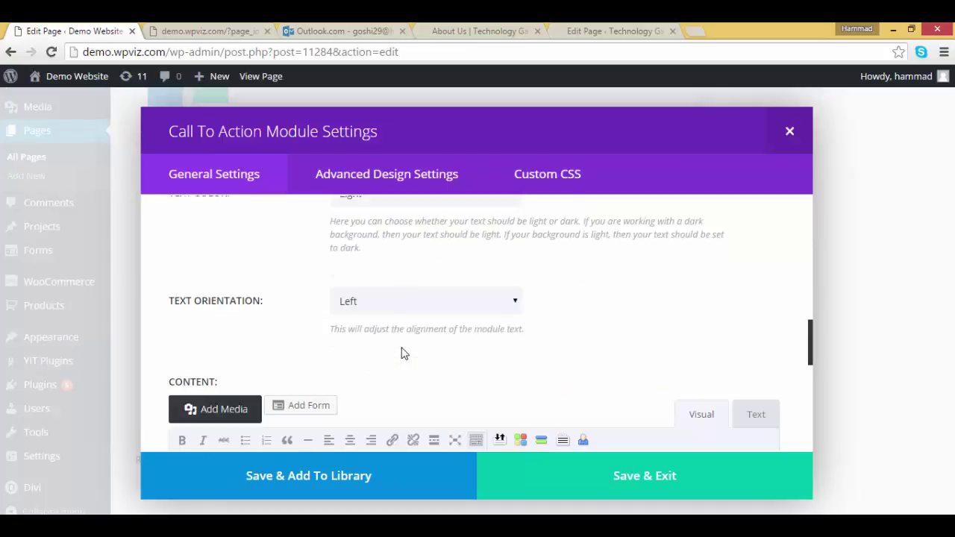
click(387, 303)
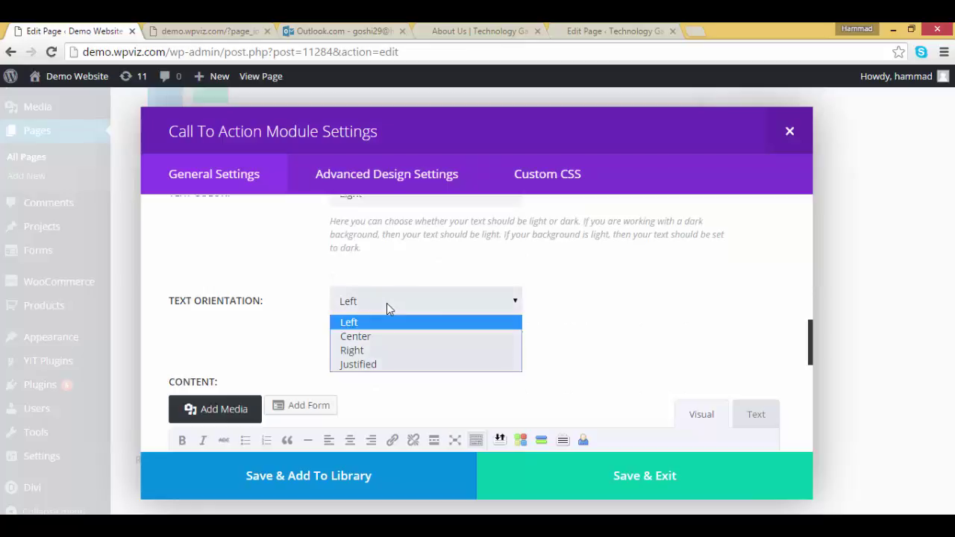
click(383, 337)
scroll(391, 336, down, 2)
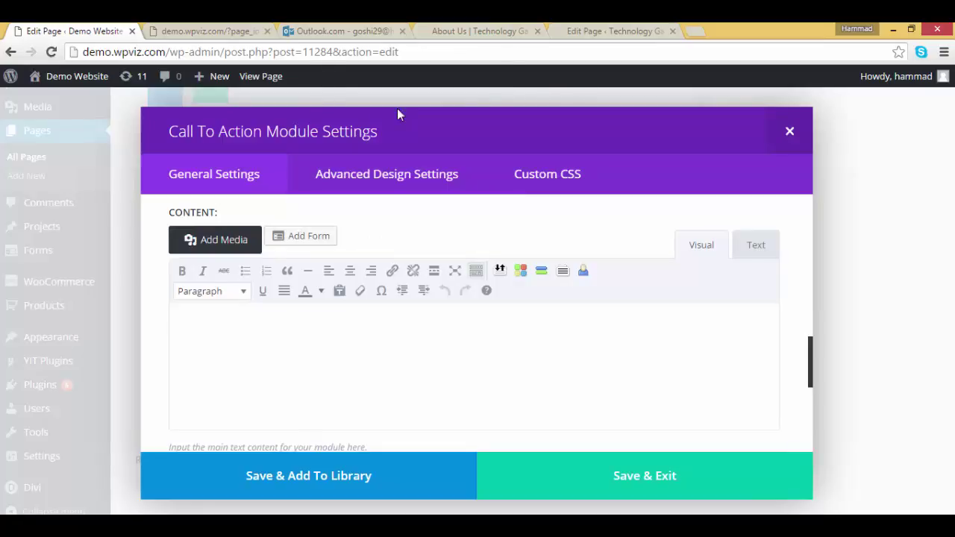
Paste the 'Drop us a line anytime' sentence as body content and show Advanced Design Settings.
click(496, 31)
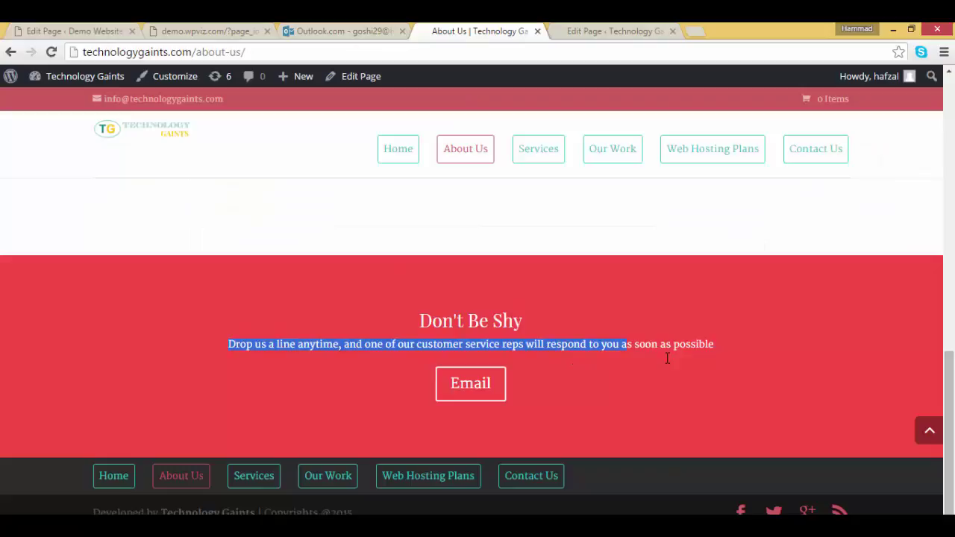
click(77, 32)
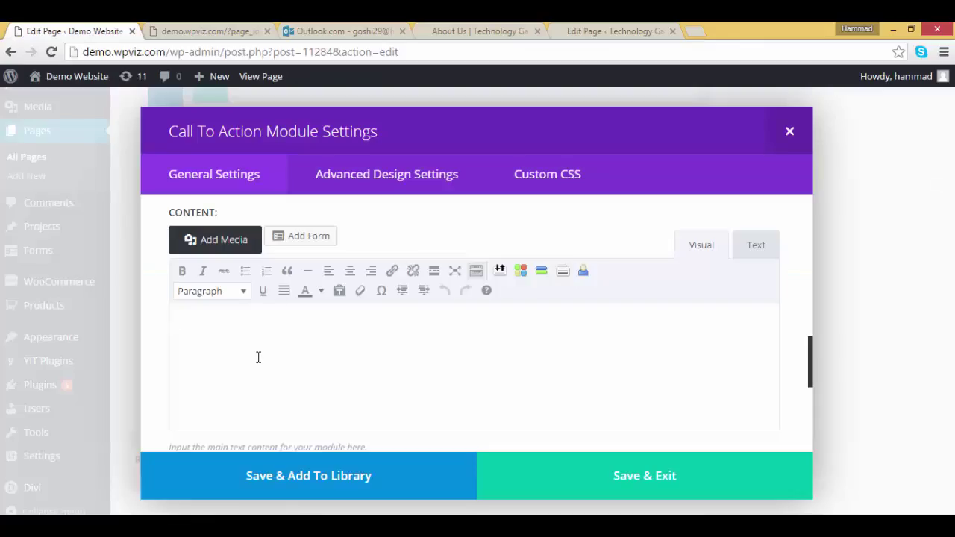
text(Drop us a line anytime, and one of our customer service reps will respond to you as soon as possible)
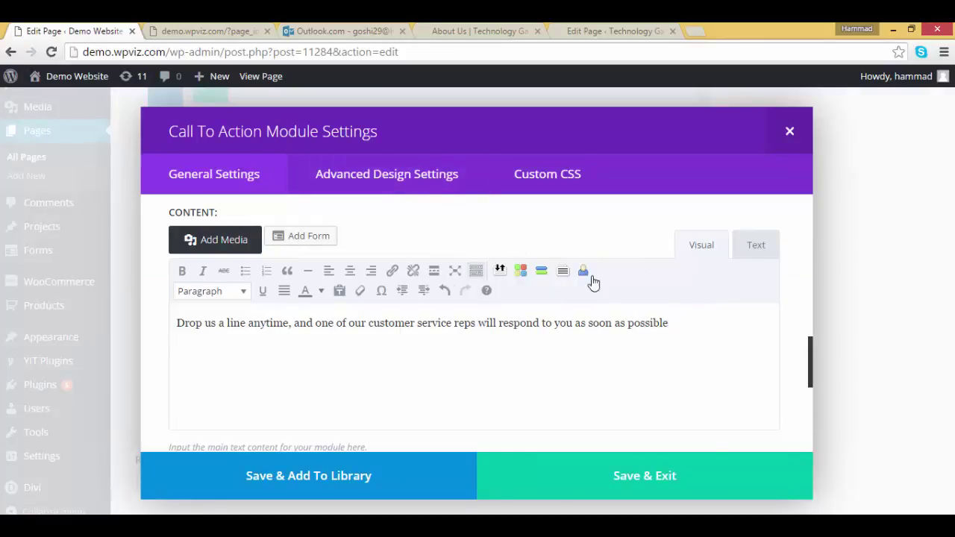
click(362, 186)
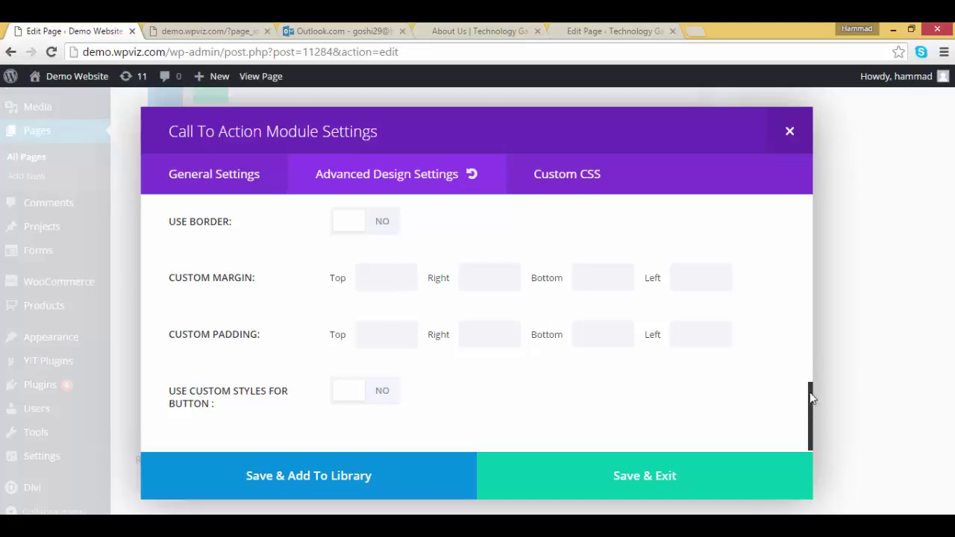
Save and close the Call To Action settings, then preview the draft page.
drag(808, 410, 807, 281)
scroll(807, 281, down, 7)
click(646, 482)
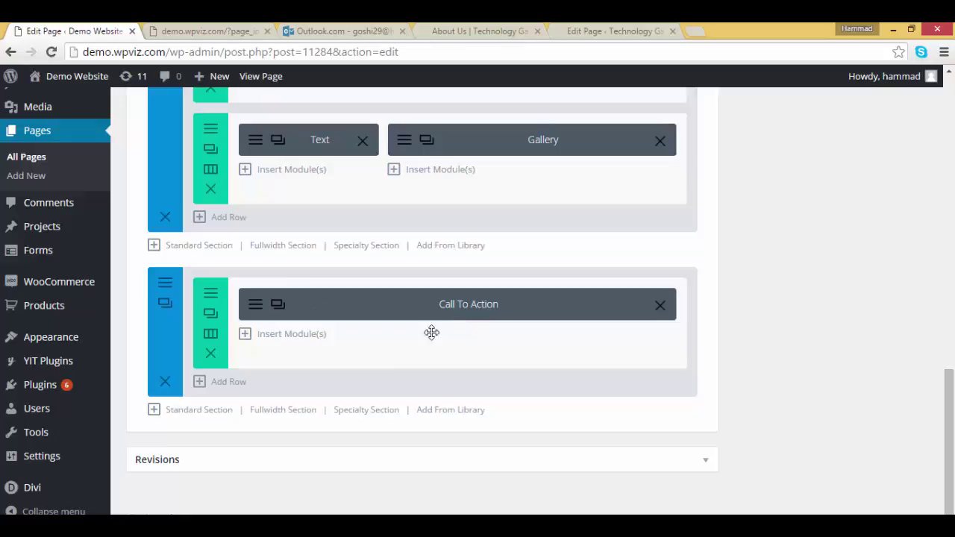
drag(952, 411, 952, 183)
click(899, 237)
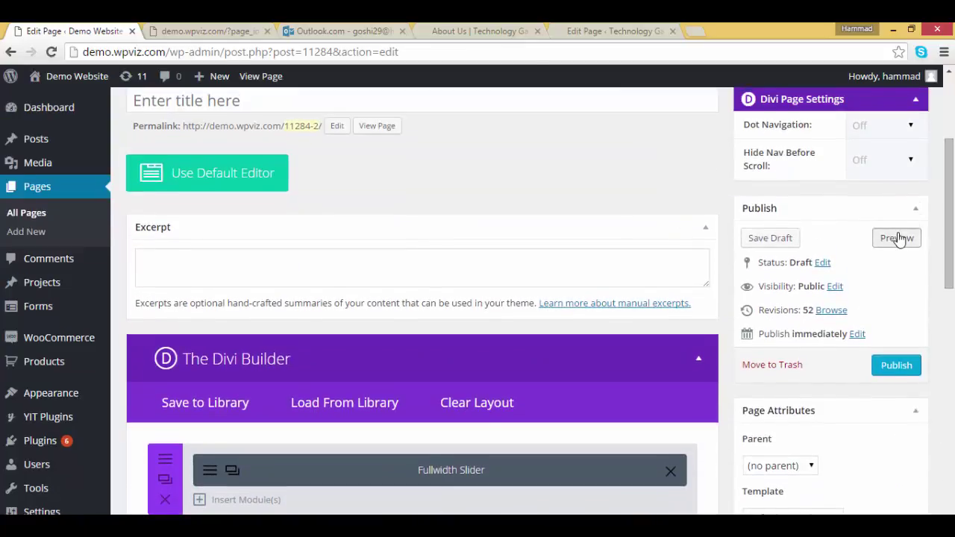
click(209, 33)
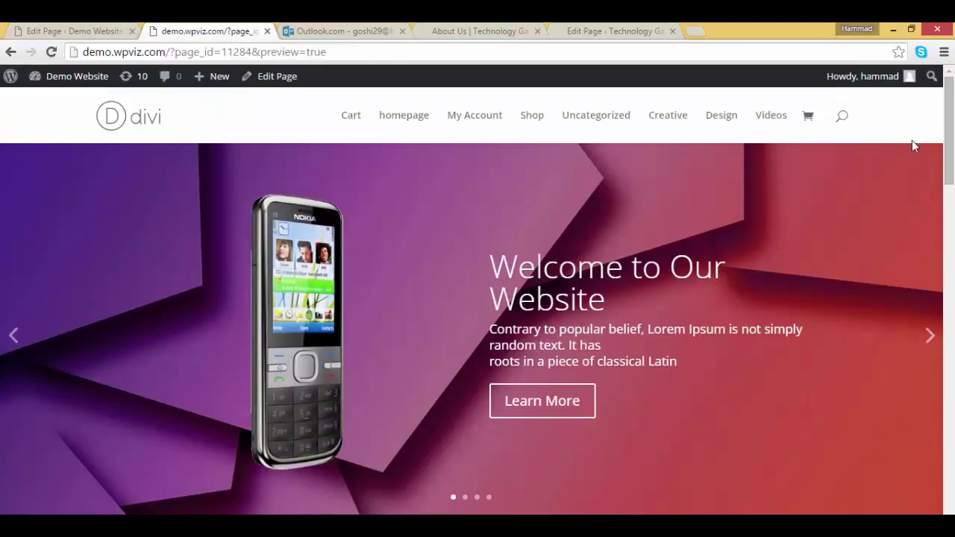
drag(950, 166, 952, 427)
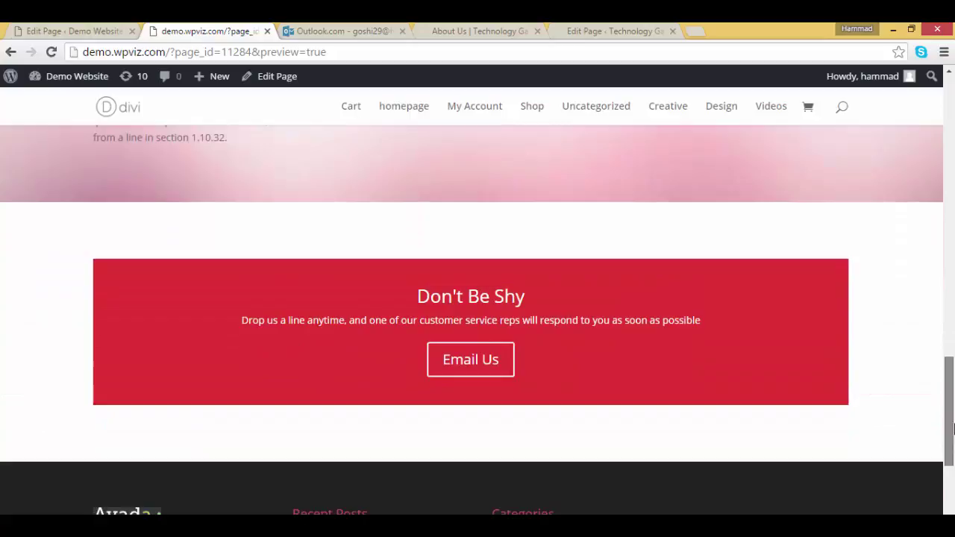
drag(419, 297, 526, 297)
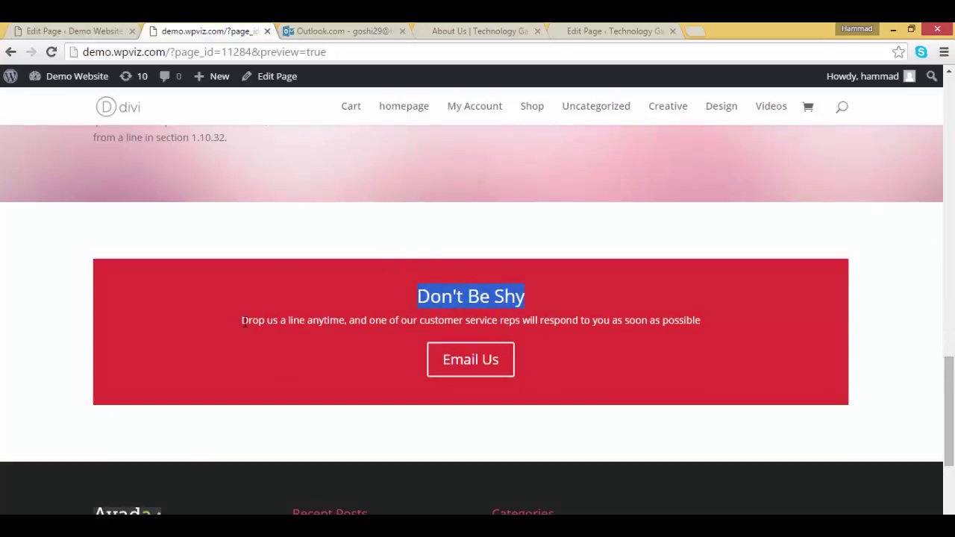
drag(243, 321, 747, 332)
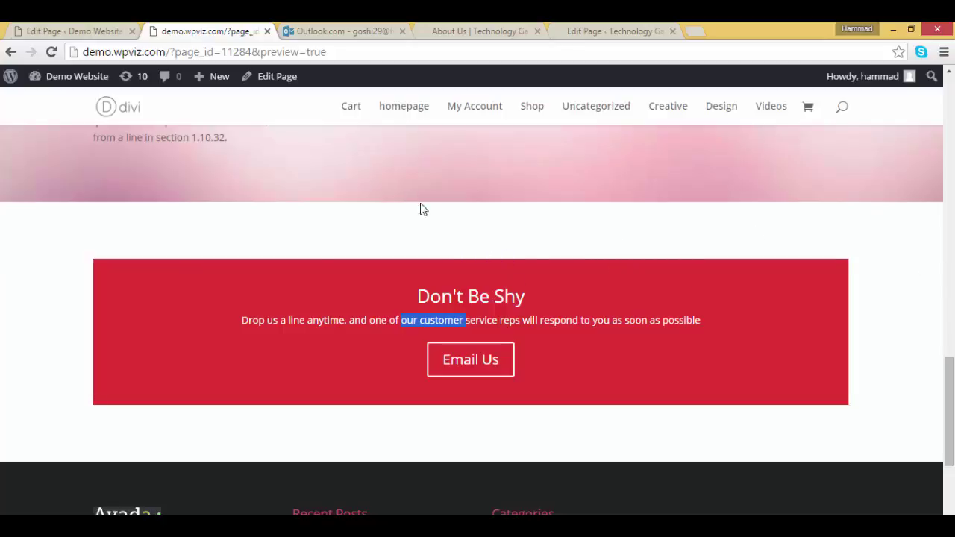
Open the settings of the section containing the Call To Action module.
click(43, 31)
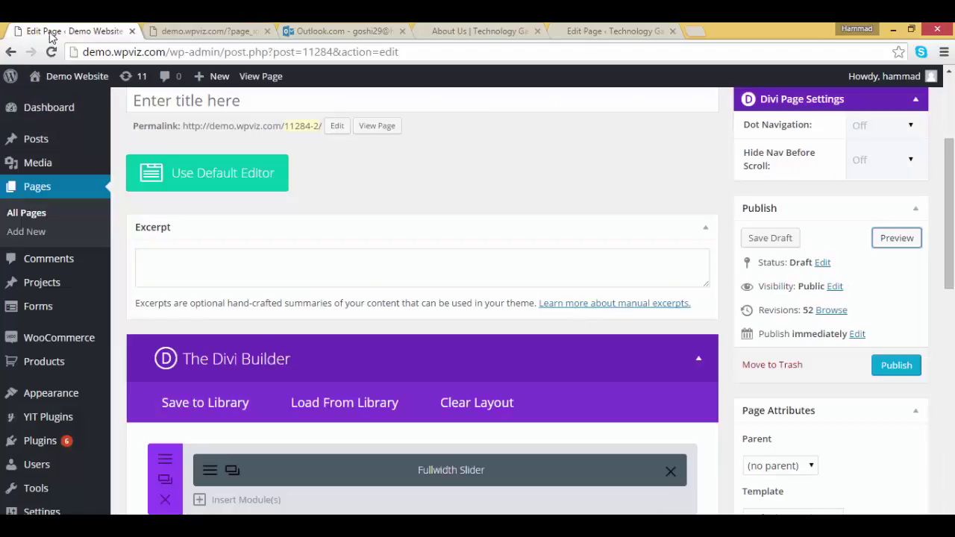
scroll(299, 262, down, 2)
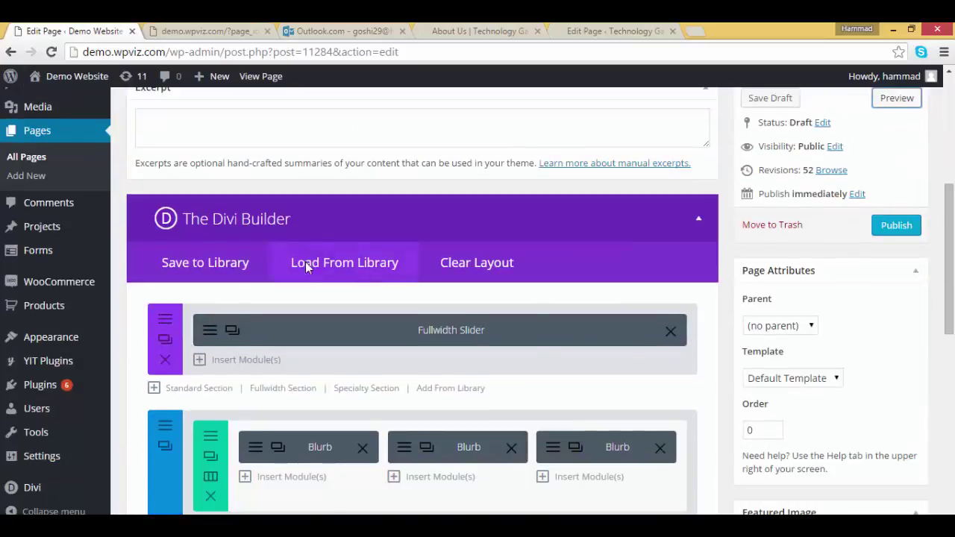
scroll(305, 262, down, 3)
scroll(334, 297, down, 4)
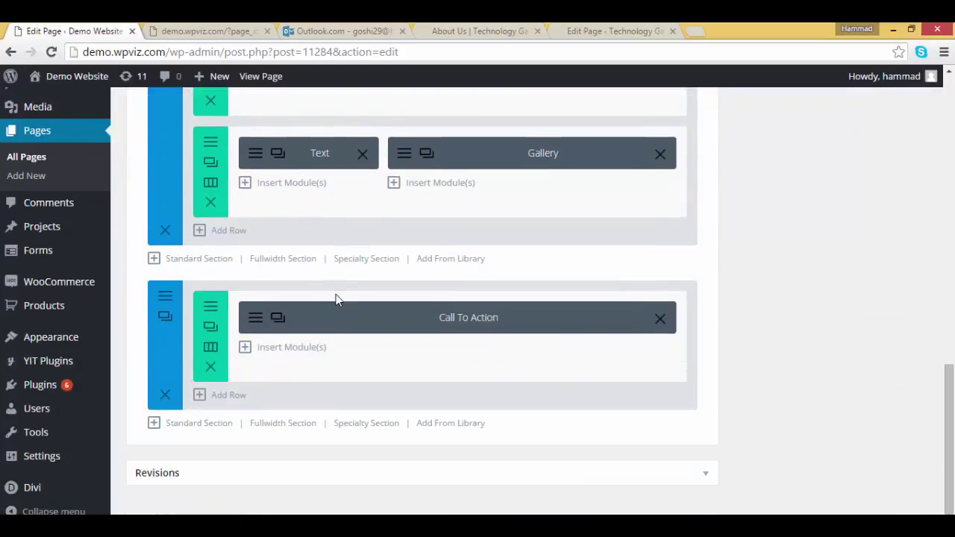
click(165, 302)
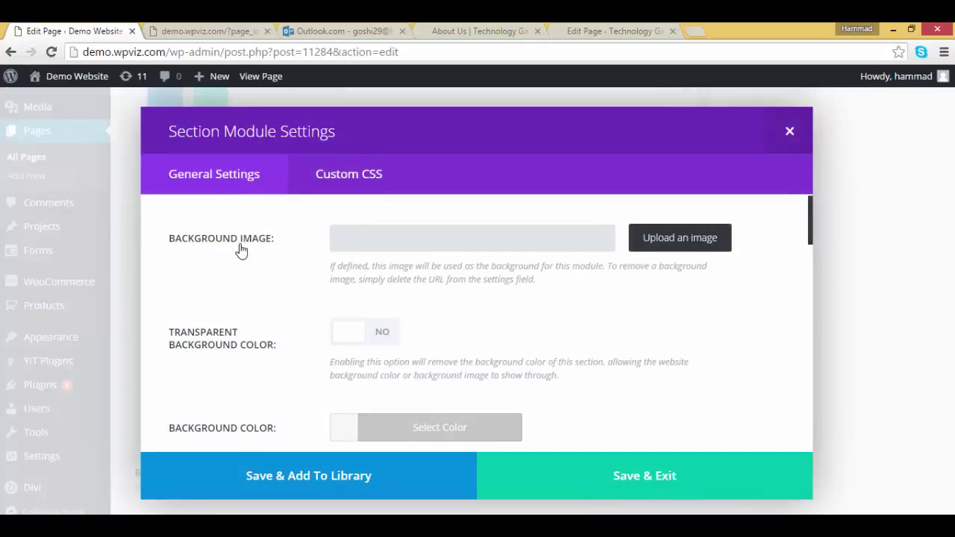
scroll(322, 326, down, 1)
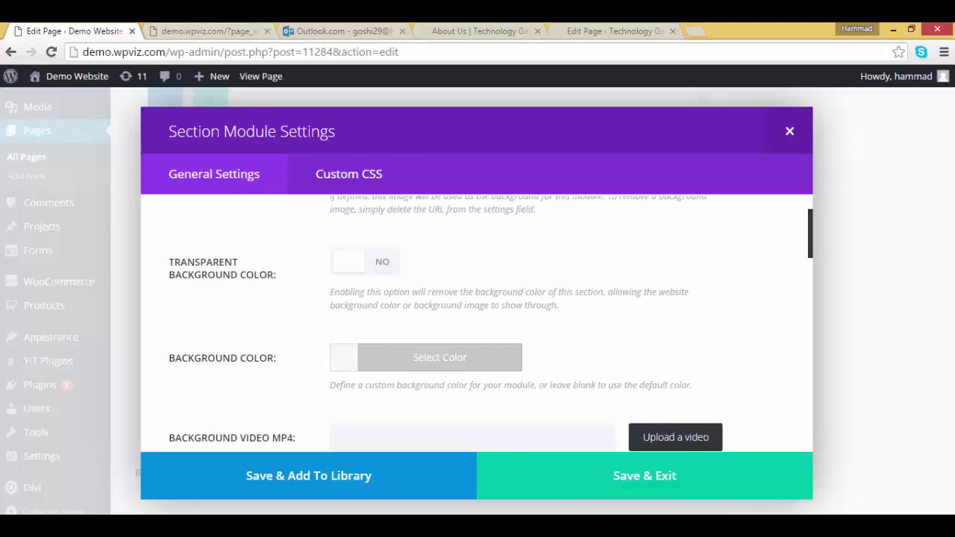
click(476, 32)
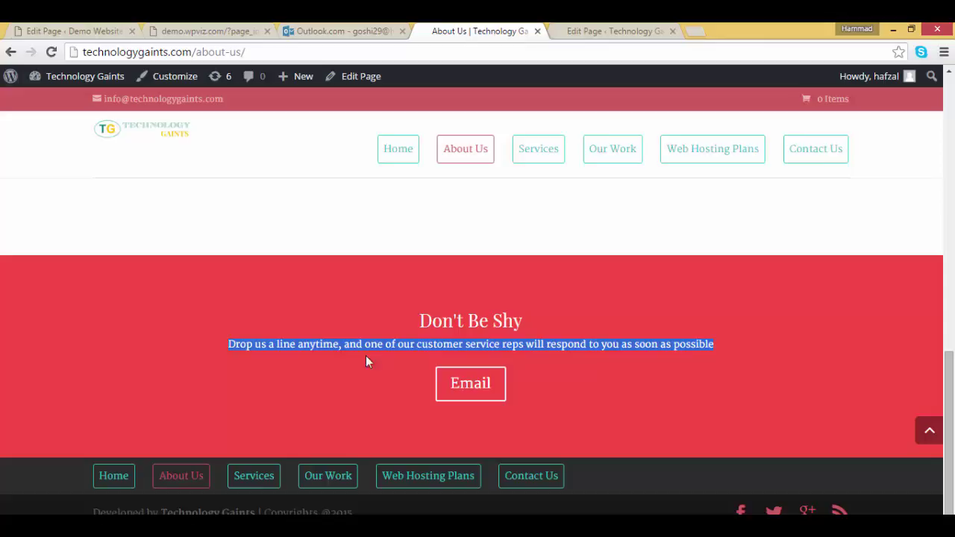
click(345, 278)
scroll(944, 325, up, 5)
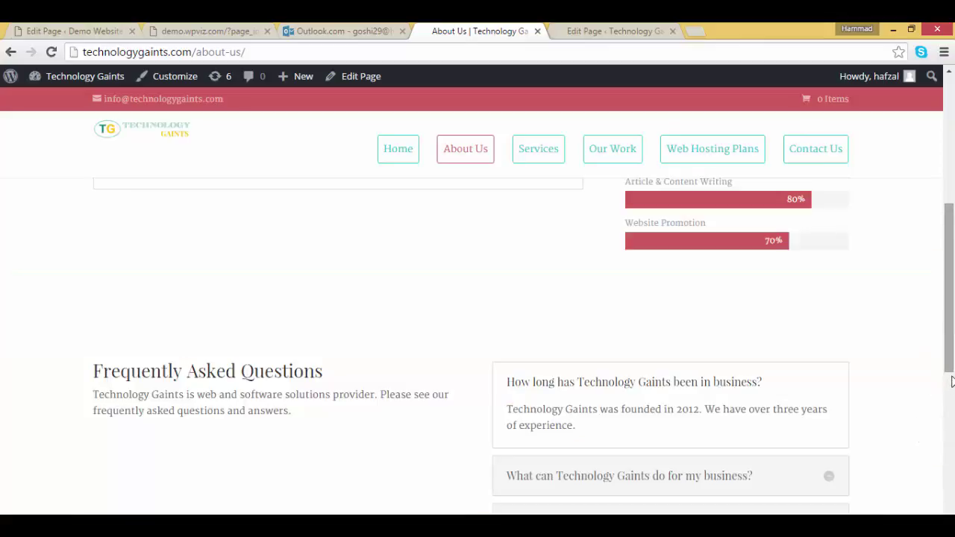
scroll(952, 381, down, 4)
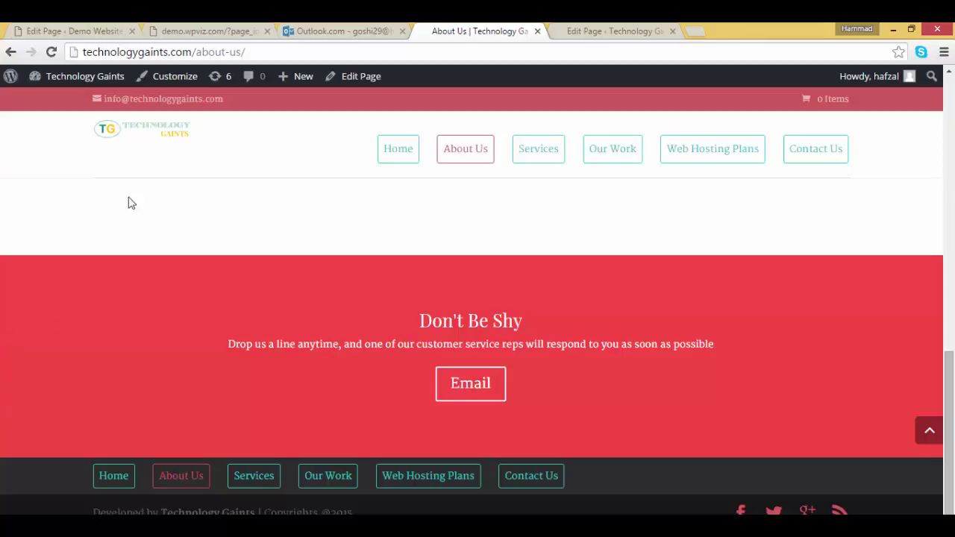
key(ctrl+1)
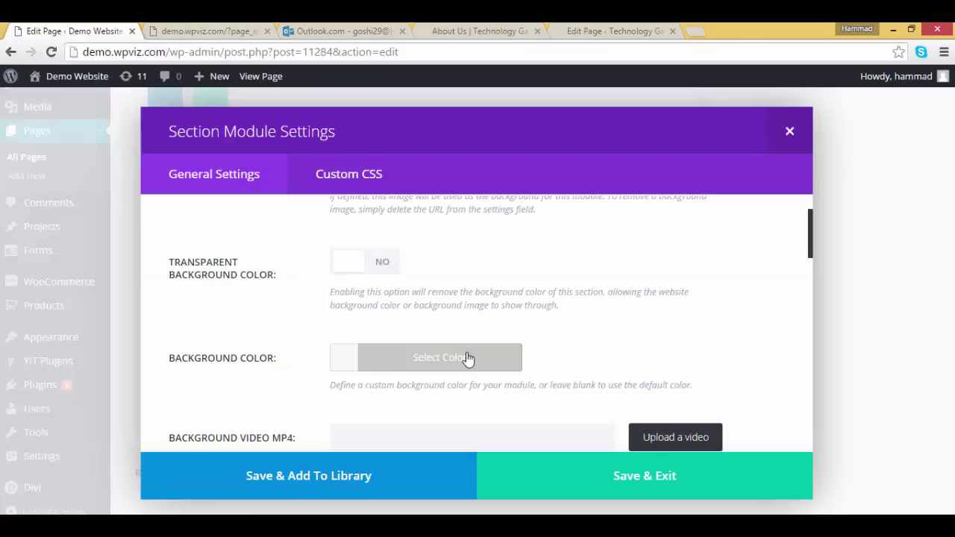
Give the section the red preset background colour and save its settings.
click(338, 361)
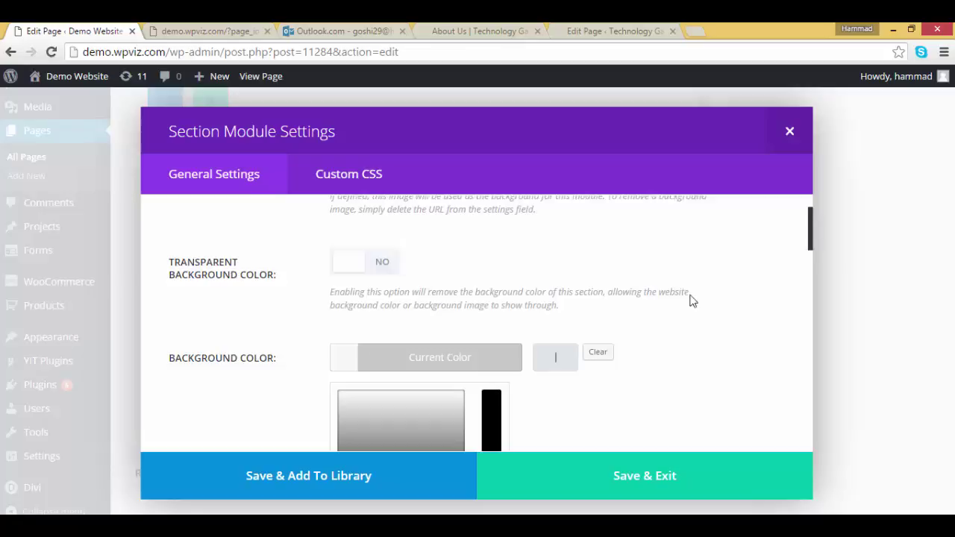
scroll(691, 301, down, 3)
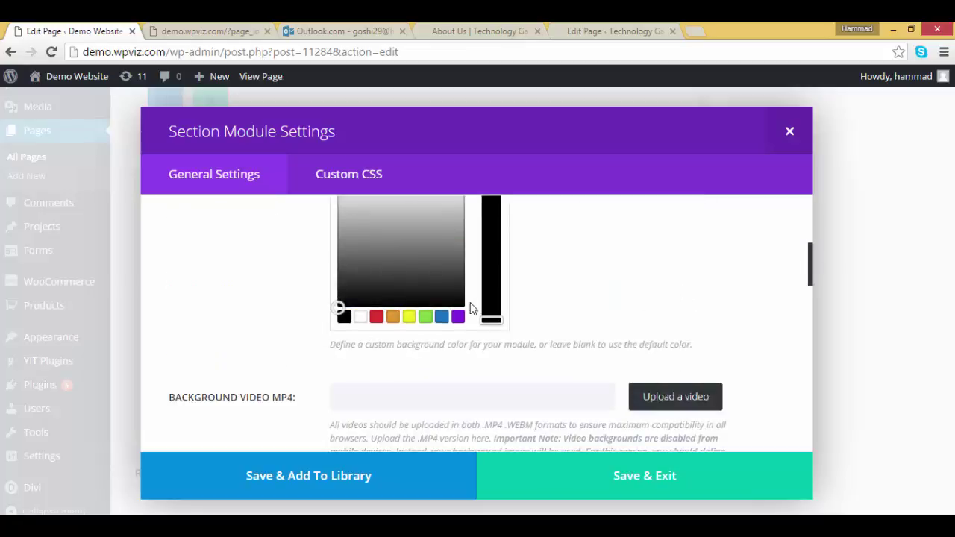
click(376, 317)
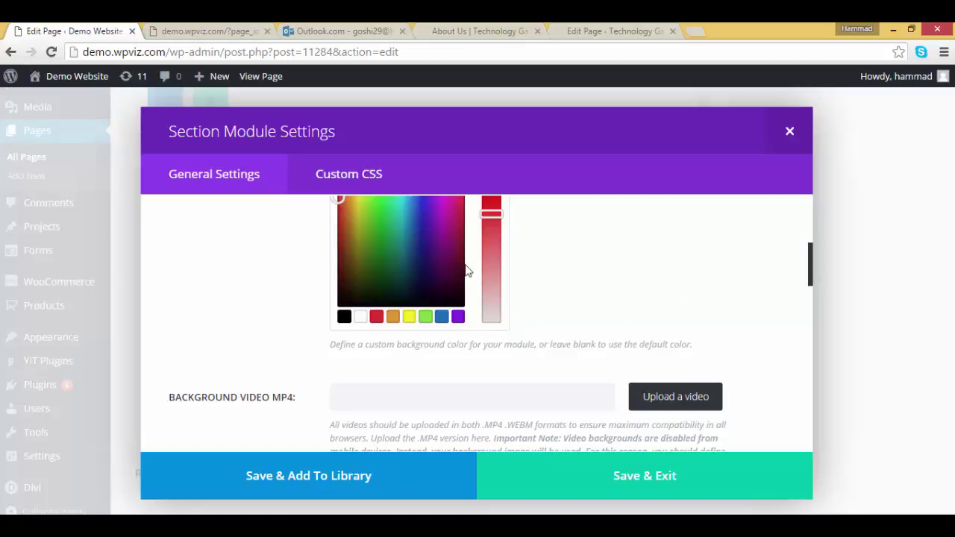
click(652, 486)
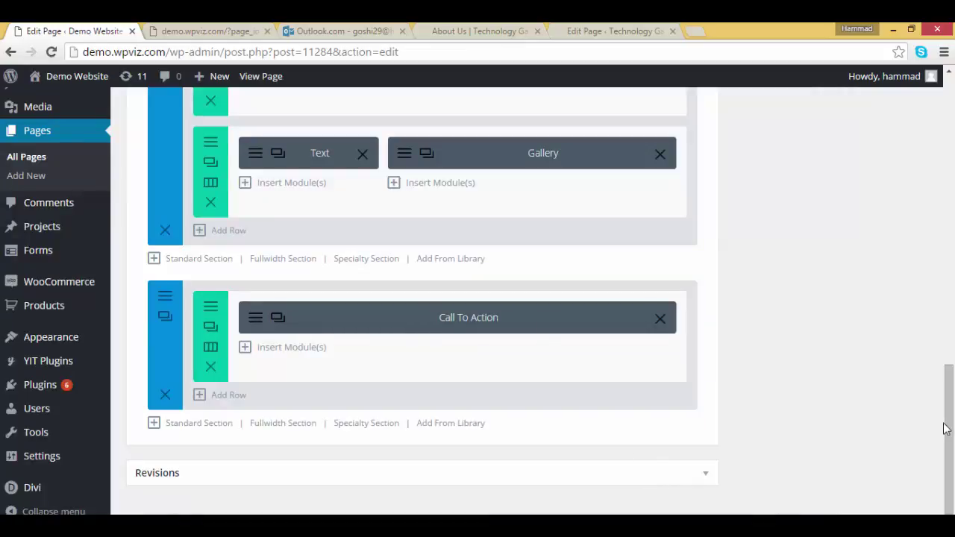
Preview the page and scroll down to the Don't Be Shy section.
drag(943, 429, 930, 223)
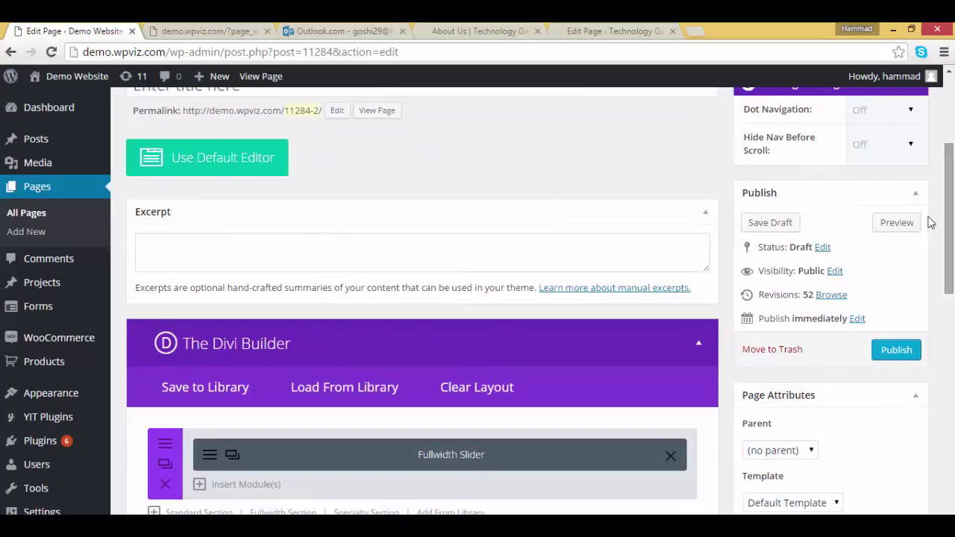
click(901, 223)
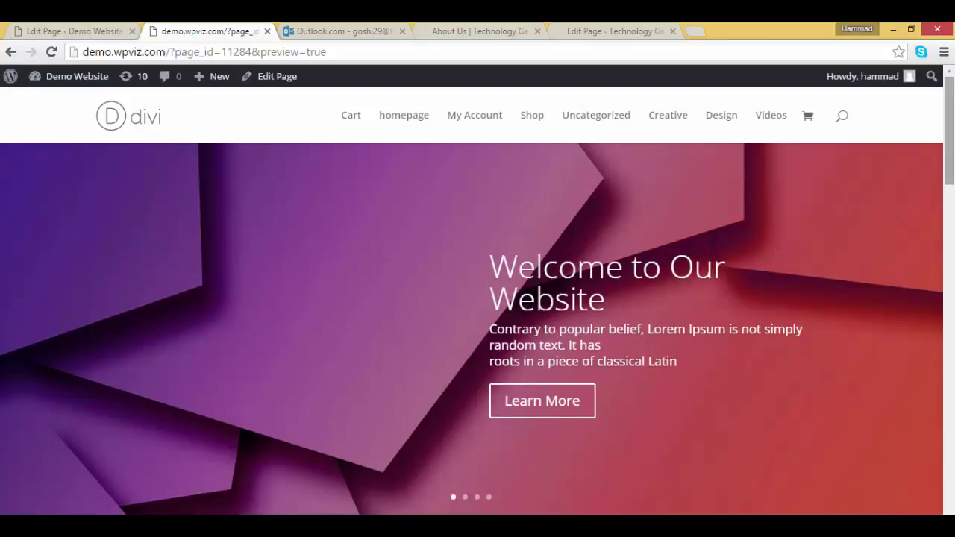
scroll(471, 328, down, 2)
scroll(464, 406, down, 20)
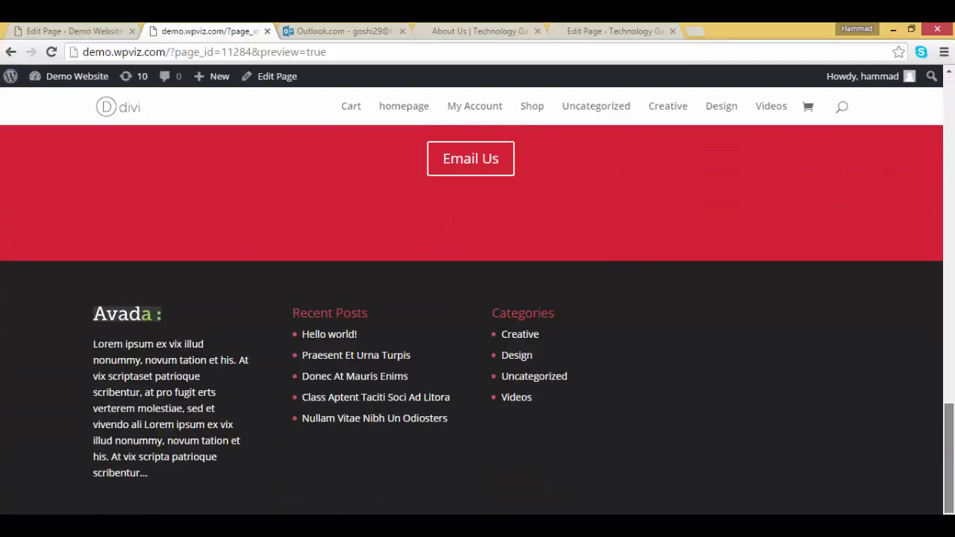
scroll(464, 407, up, 4)
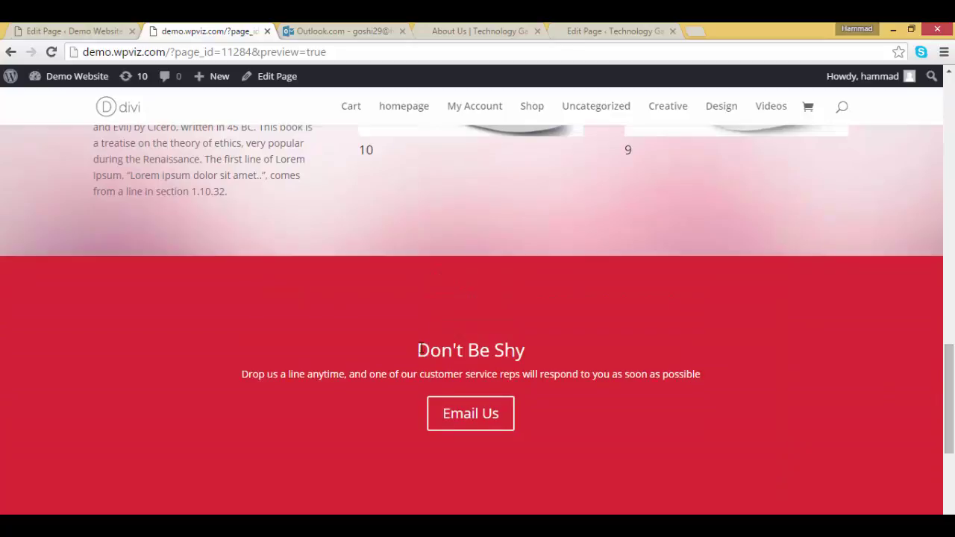
Select the heading and paragraph text to check the full-width red section.
drag(420, 349, 534, 356)
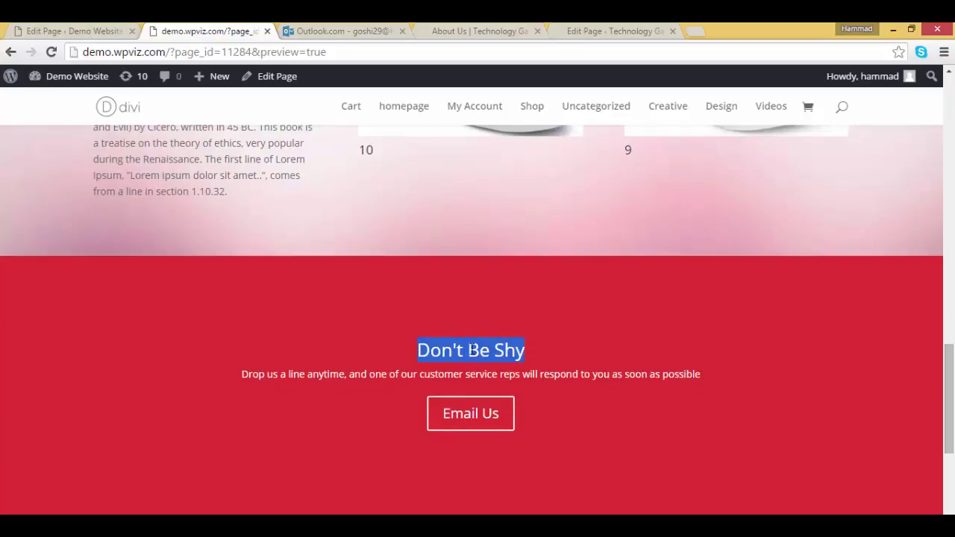
click(436, 353)
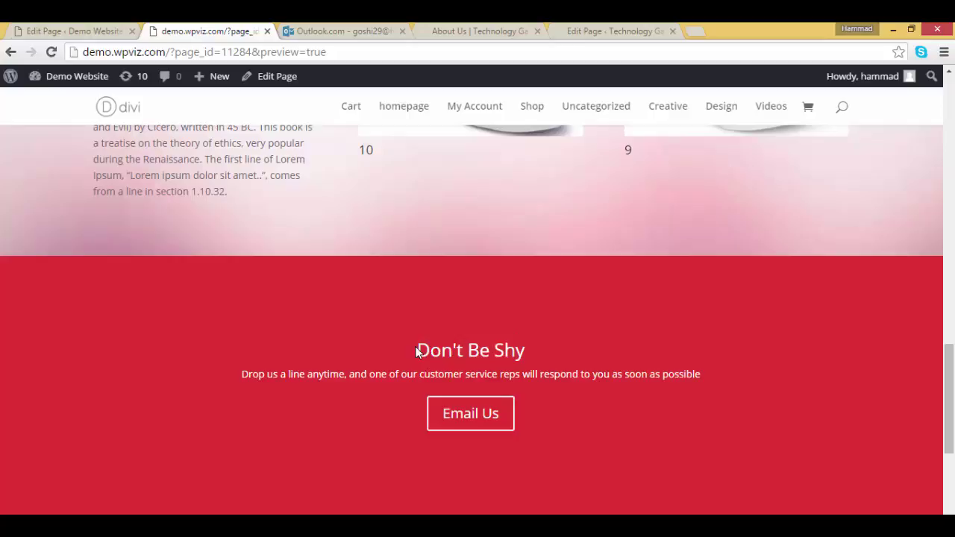
drag(497, 370, 652, 379)
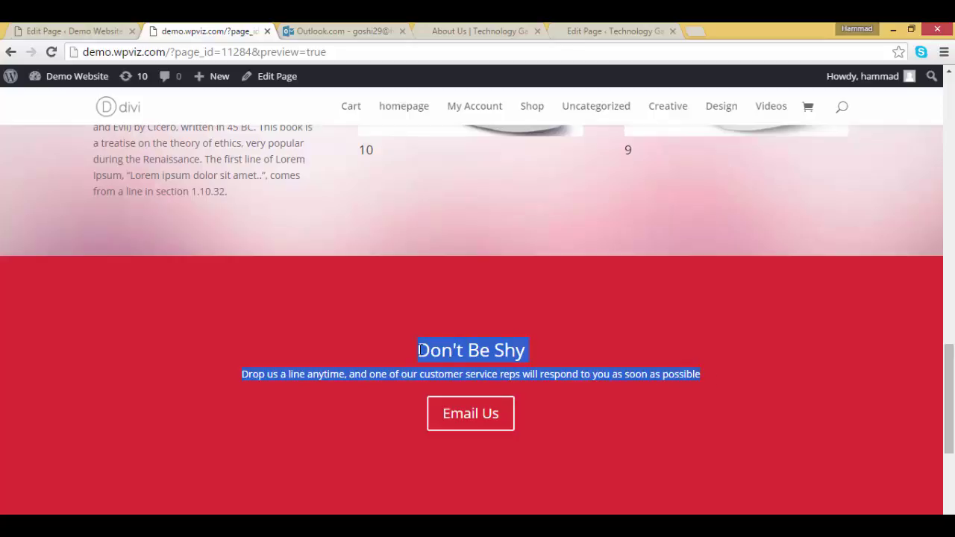
click(419, 350)
drag(481, 348, 707, 373)
click(285, 377)
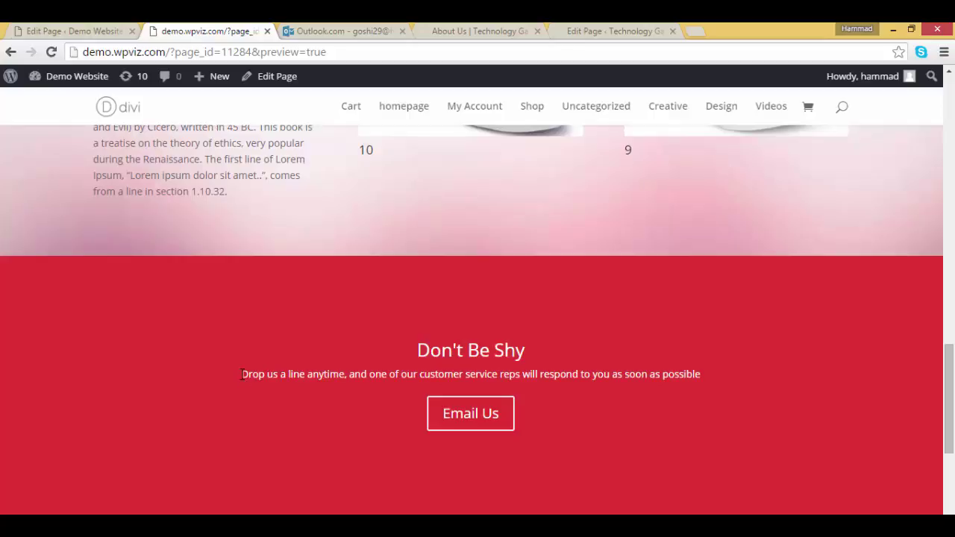
drag(240, 376, 706, 379)
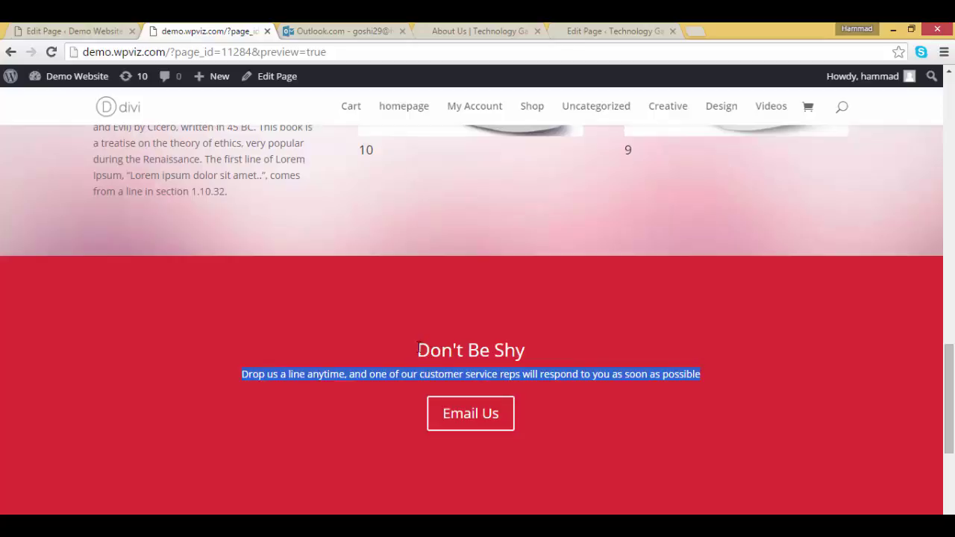
drag(418, 350, 547, 359)
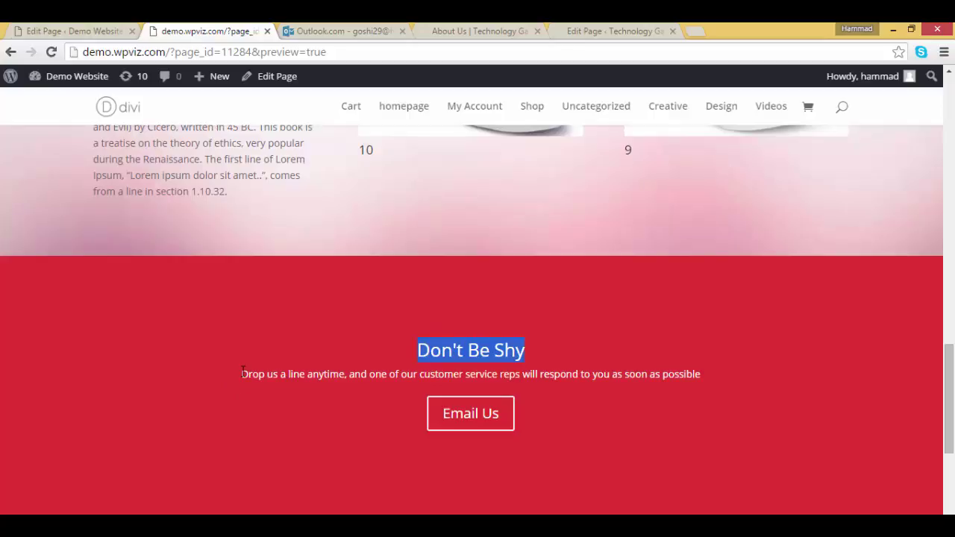
drag(242, 370, 710, 371)
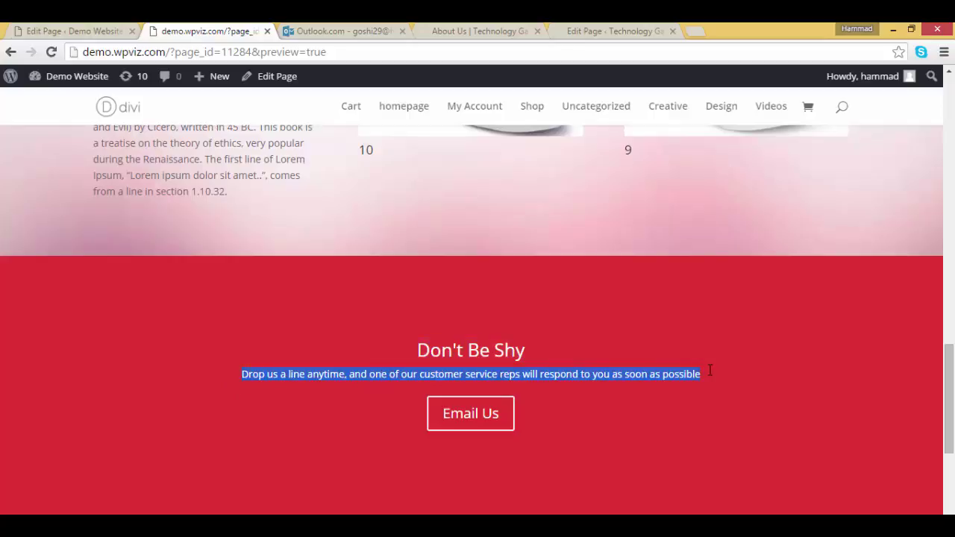